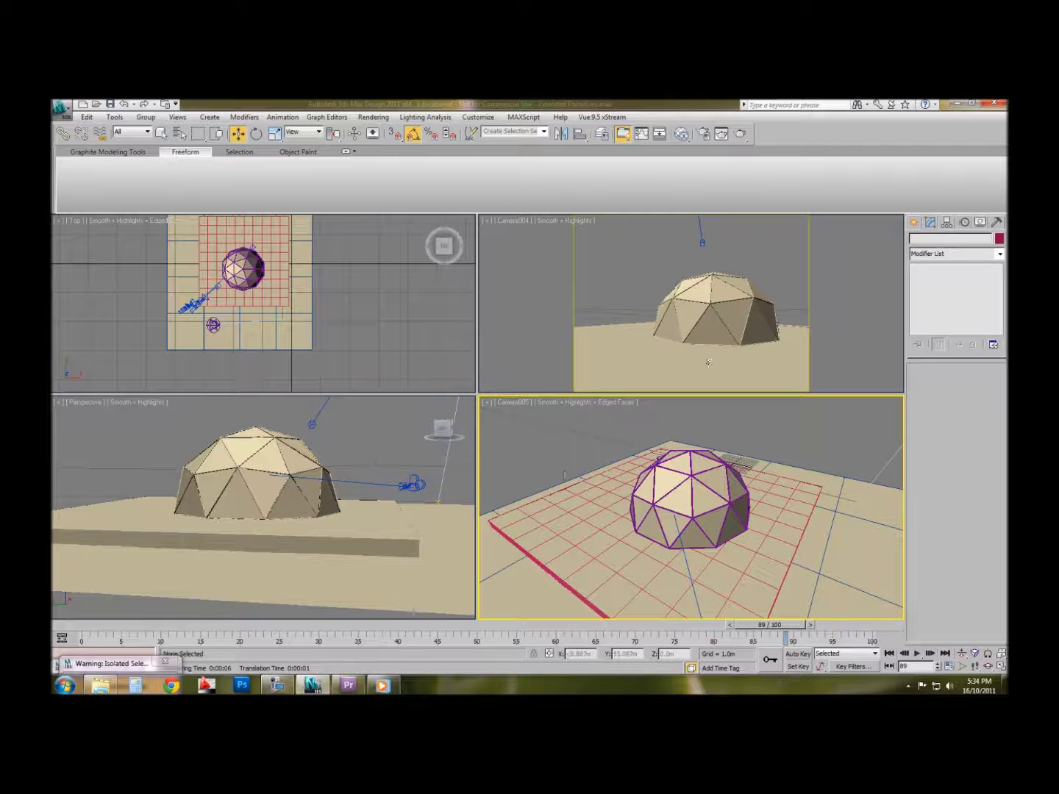
key("p")
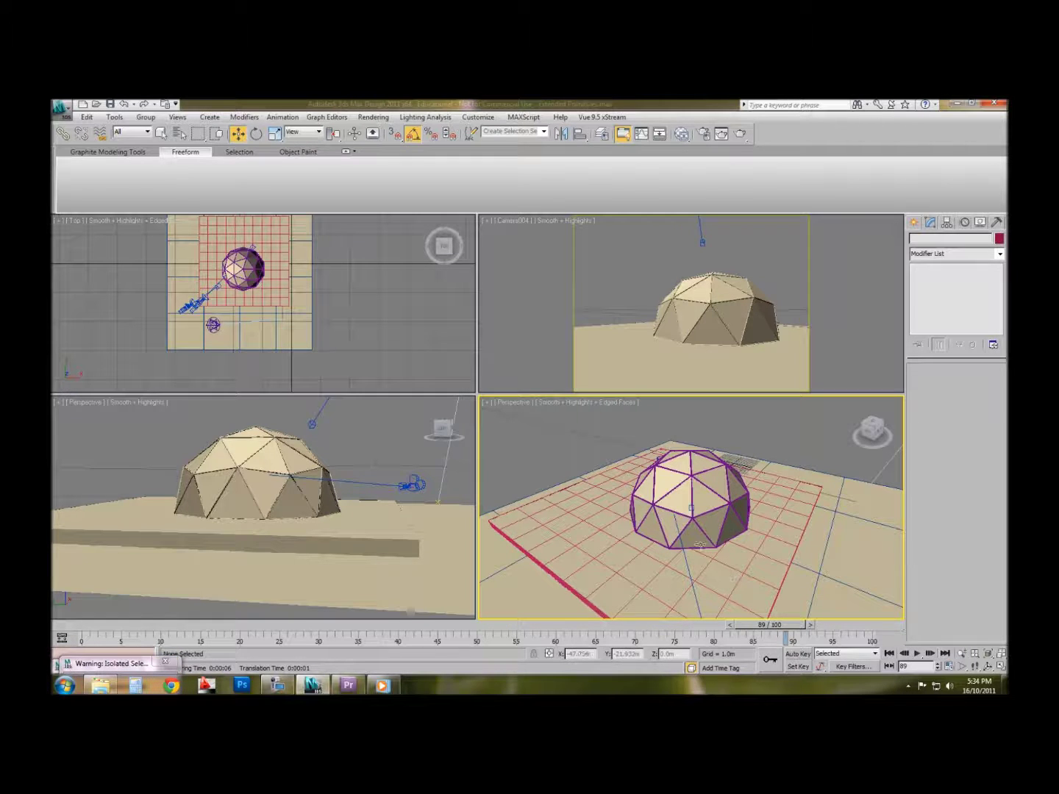
middle_click_drag(607, 542, 837, 497, "alt")
scroll(779, 490, "down", 5)
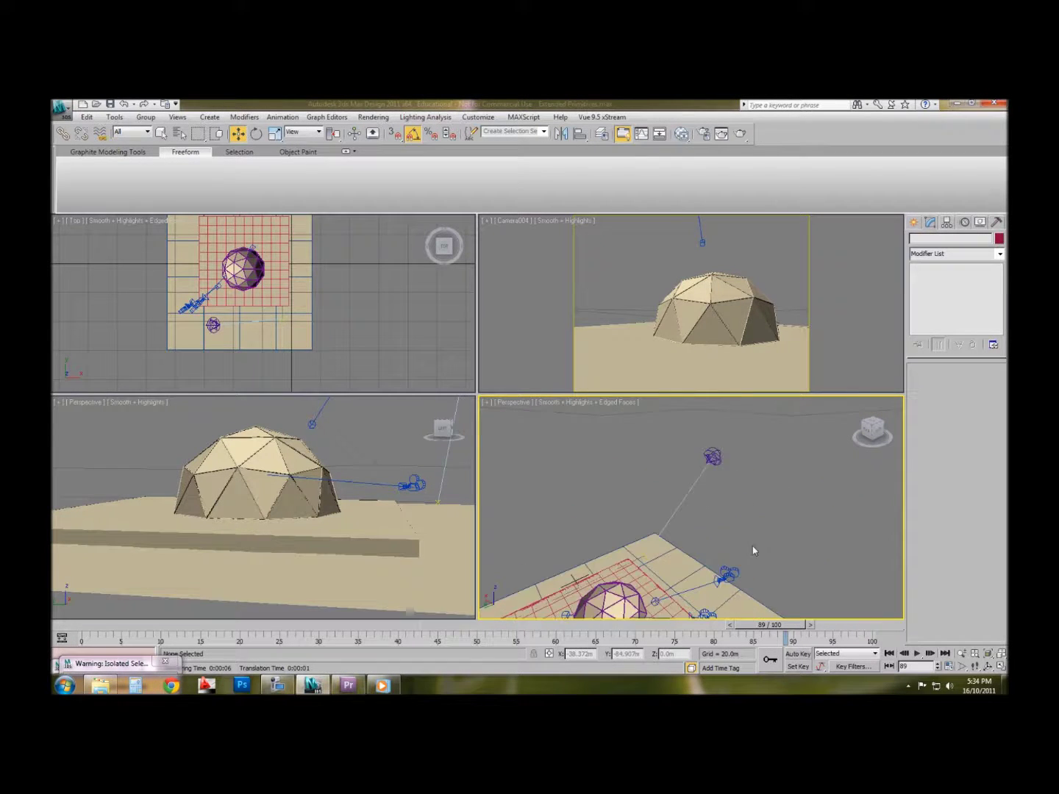
scroll(697, 500, "up", 4)
left_click(713, 459)
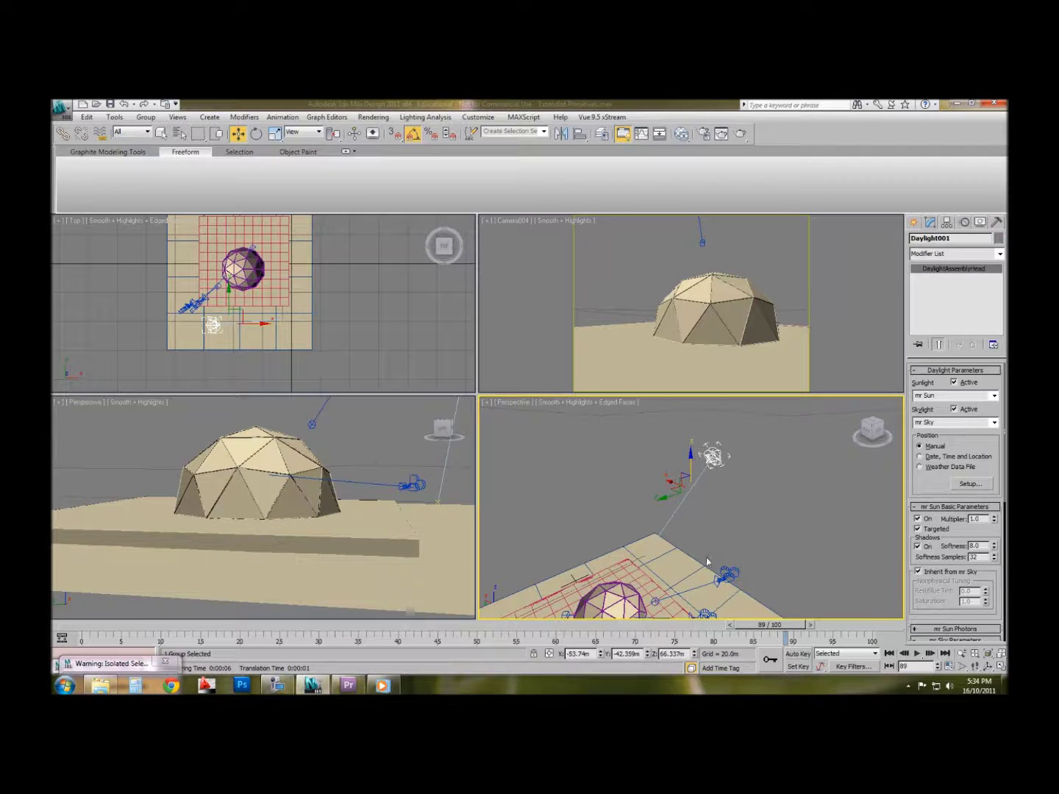
middle_click_drag(705, 558, 662, 544, "alt")
scroll(692, 514, "up", 5)
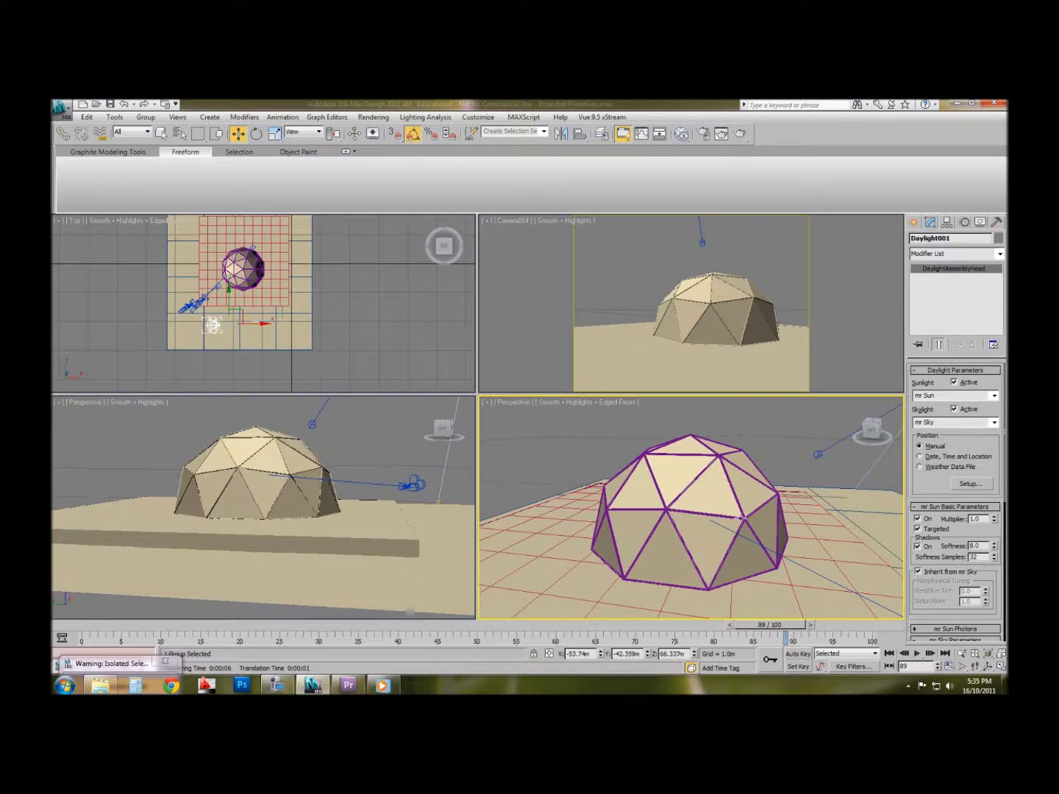
mouse_move(742, 517)
middle_mouse_down("alt")
mouse_move(707, 516)
mouse_move(734, 500)
middle_mouse_up("alt")
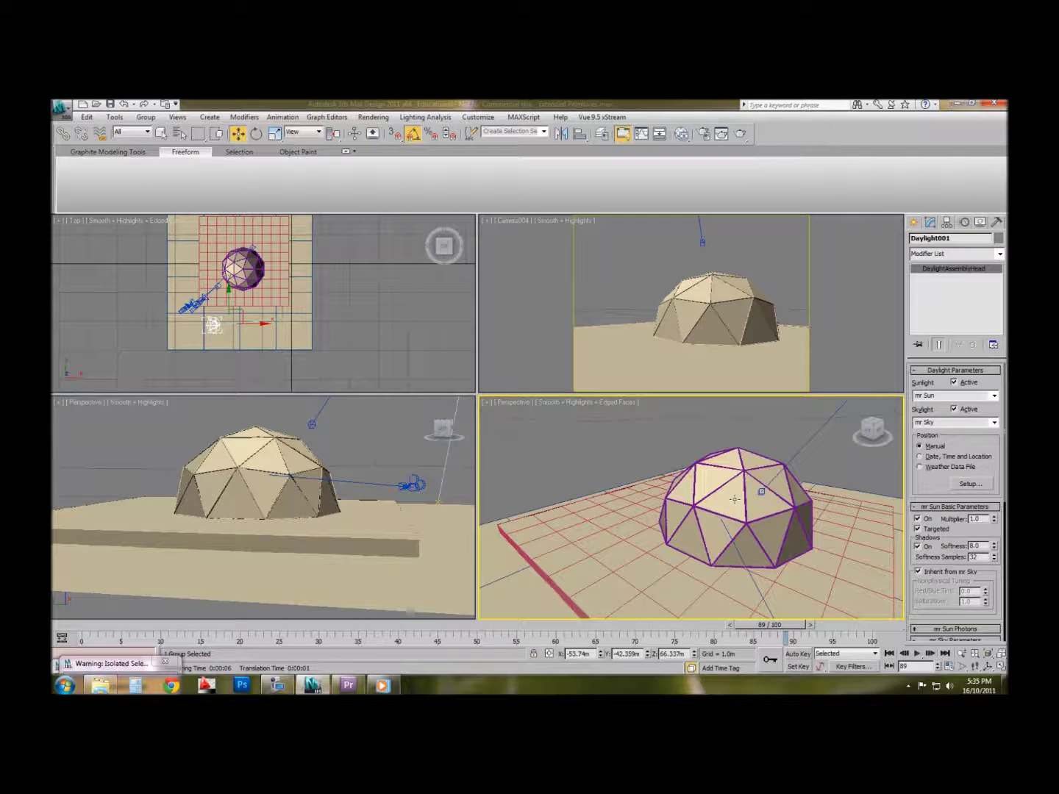
left_click(734, 500)
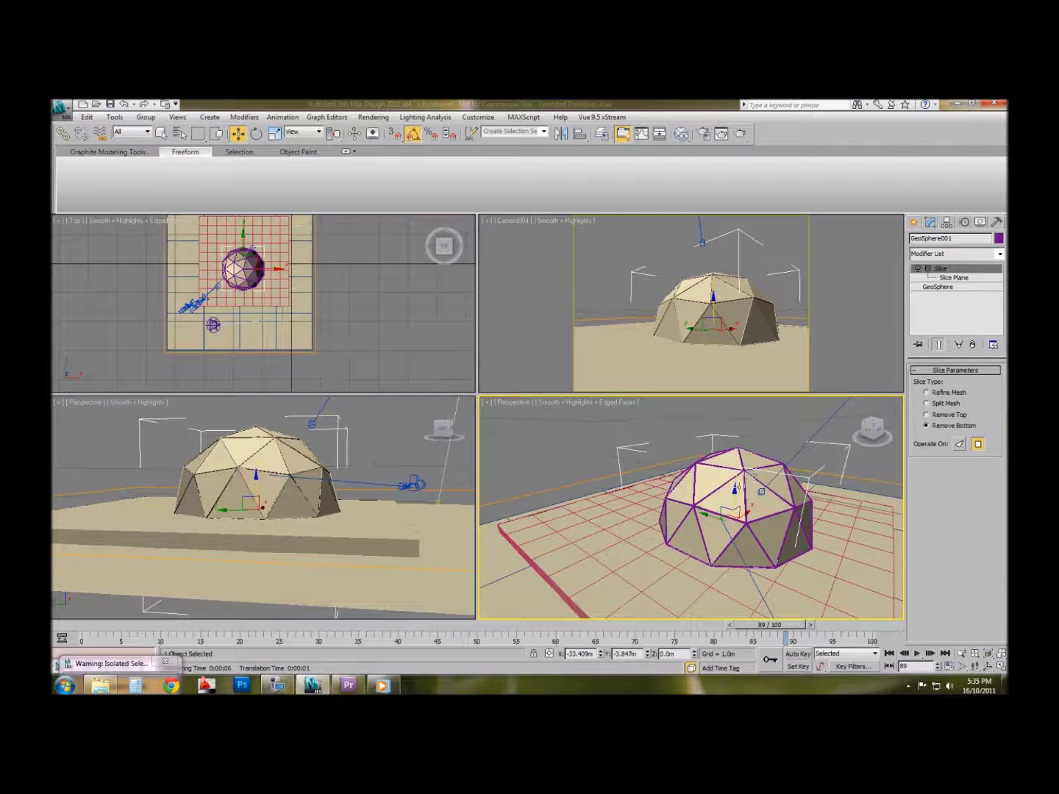
left_click(778, 417)
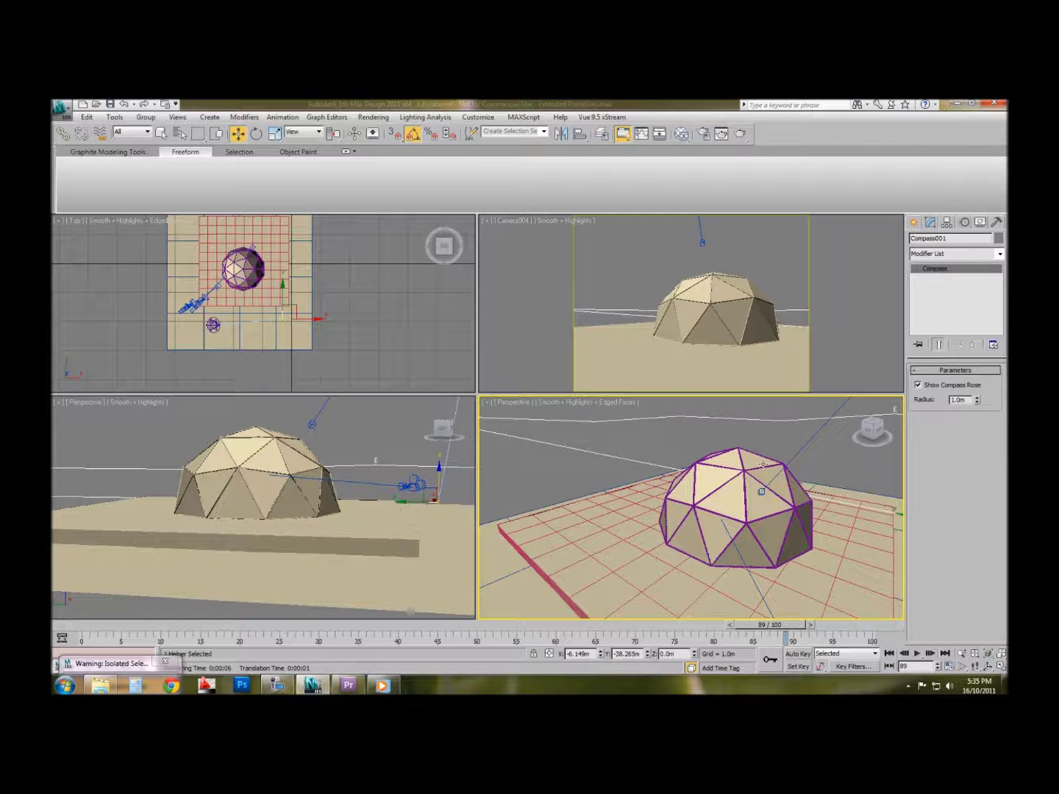
left_click(765, 465)
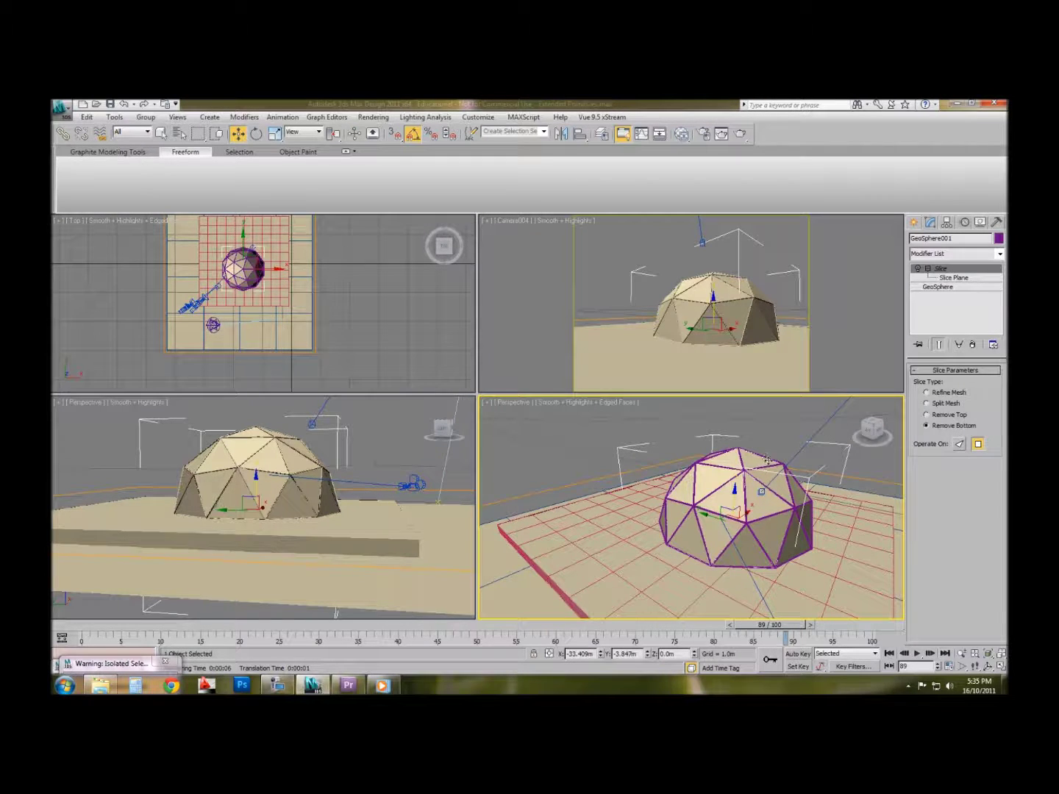
left_click(770, 460)
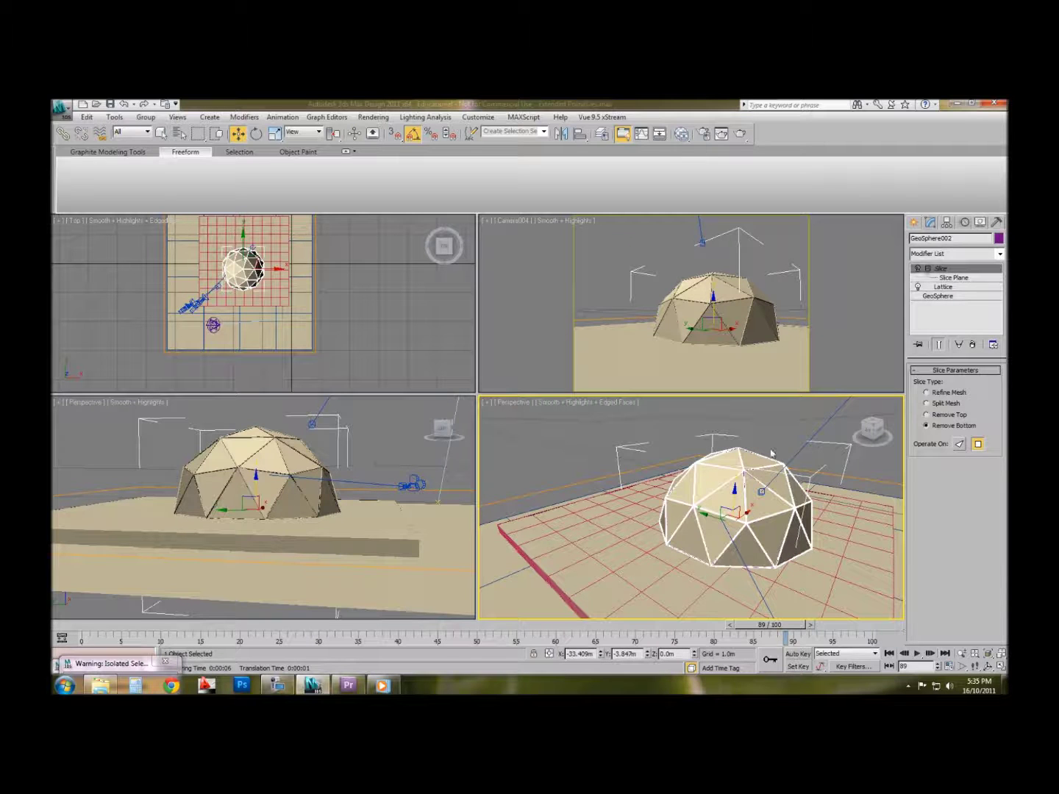
left_click(772, 434)
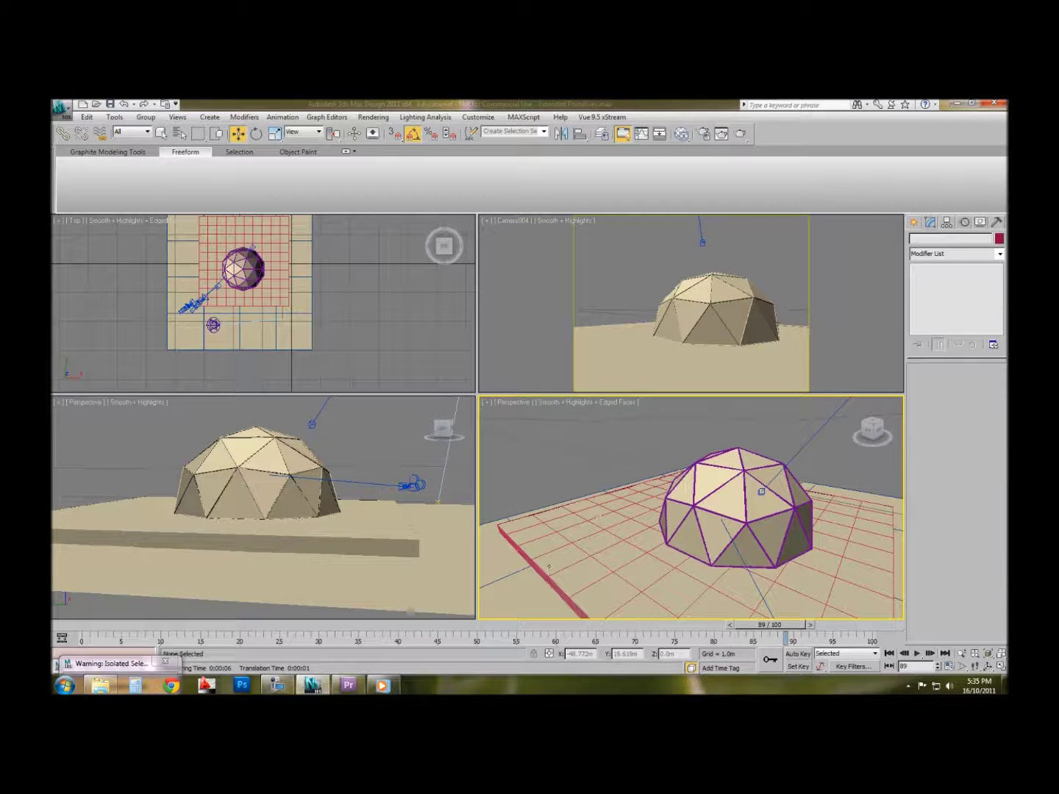
left_click(540, 530)
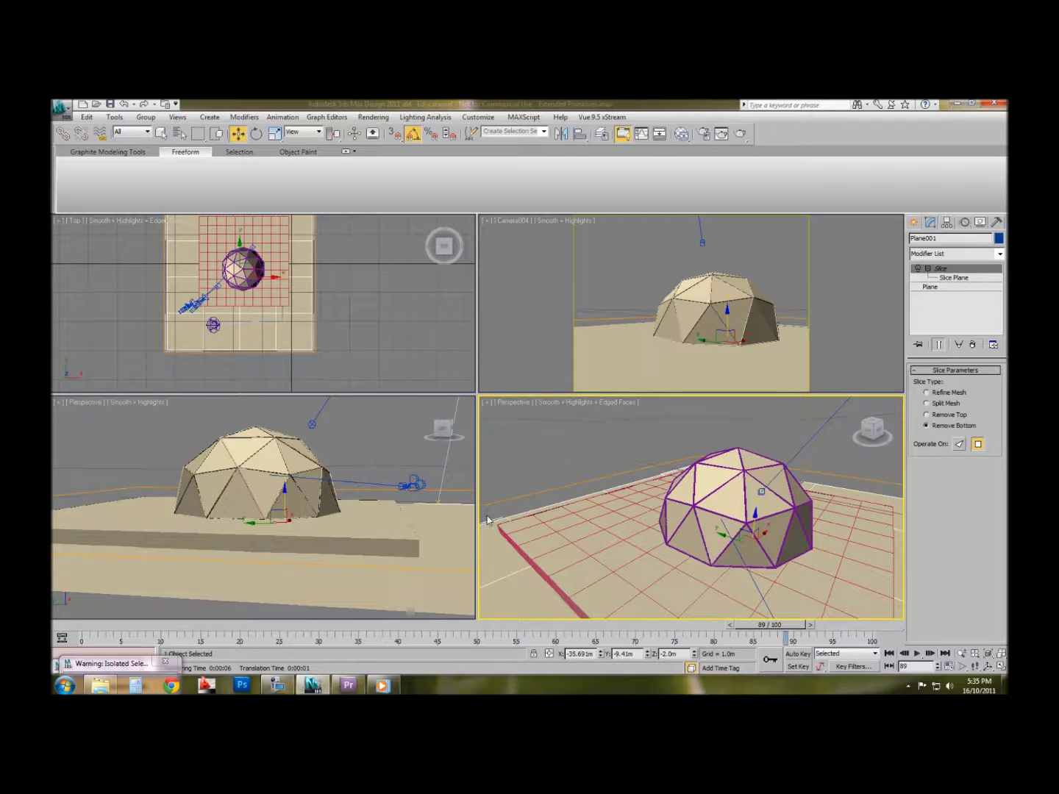
left_click(633, 444)
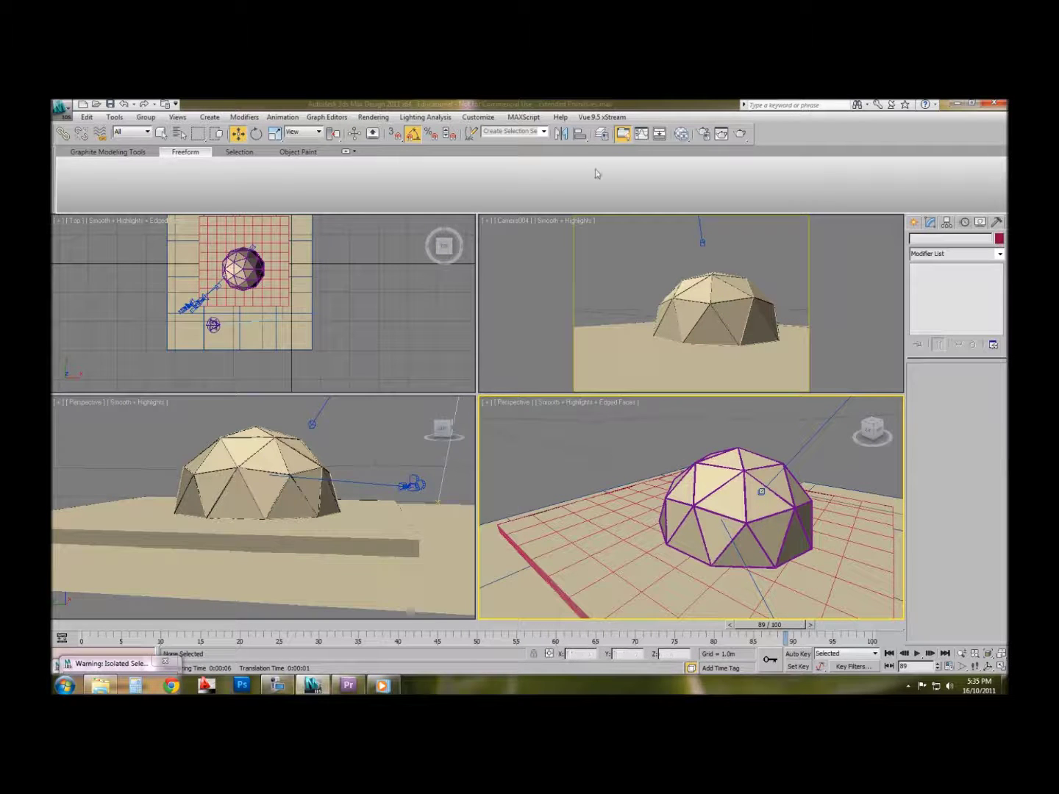
Raise the mr Photographic Exposure whitepoint to 9620 and render the dome's Perspective view
key("8")
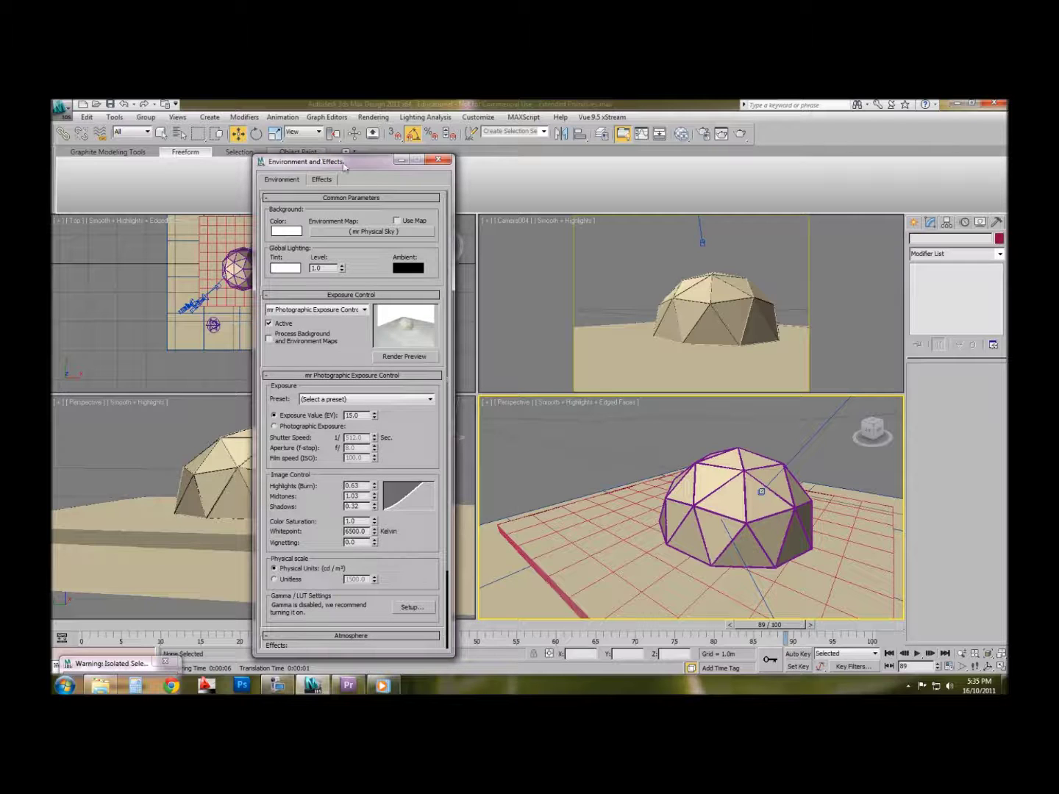
left_click_drag(331, 166, 378, 163)
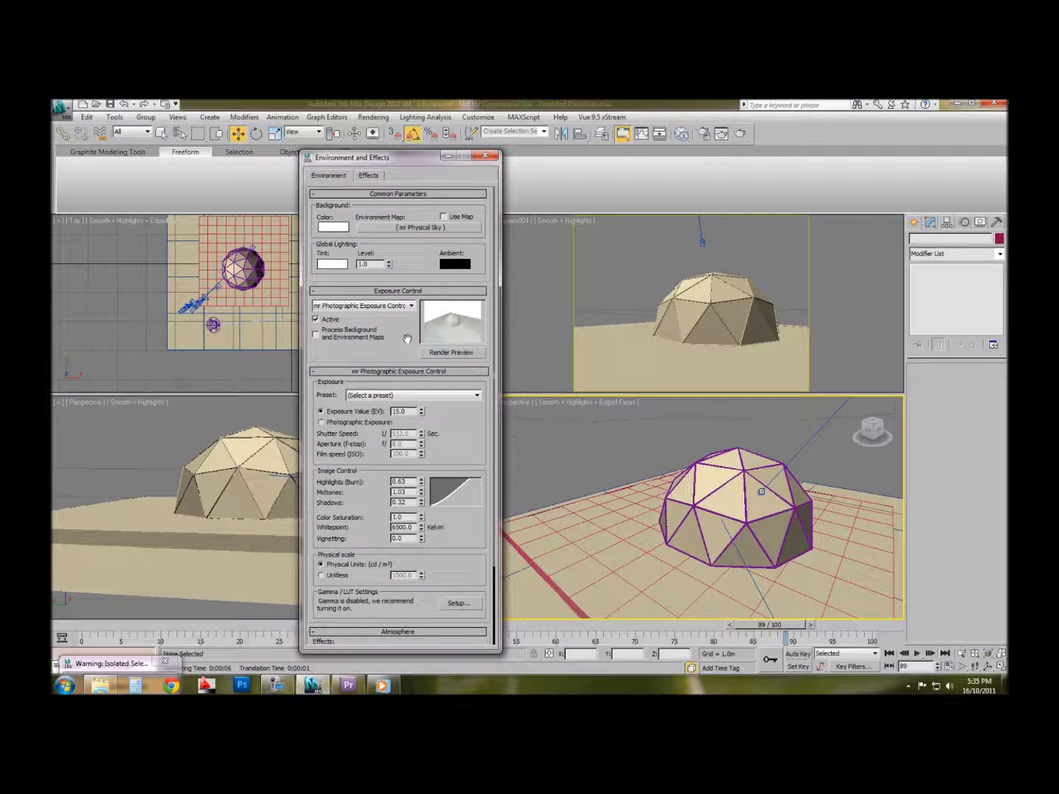
left_click_drag(432, 445, 449, 407)
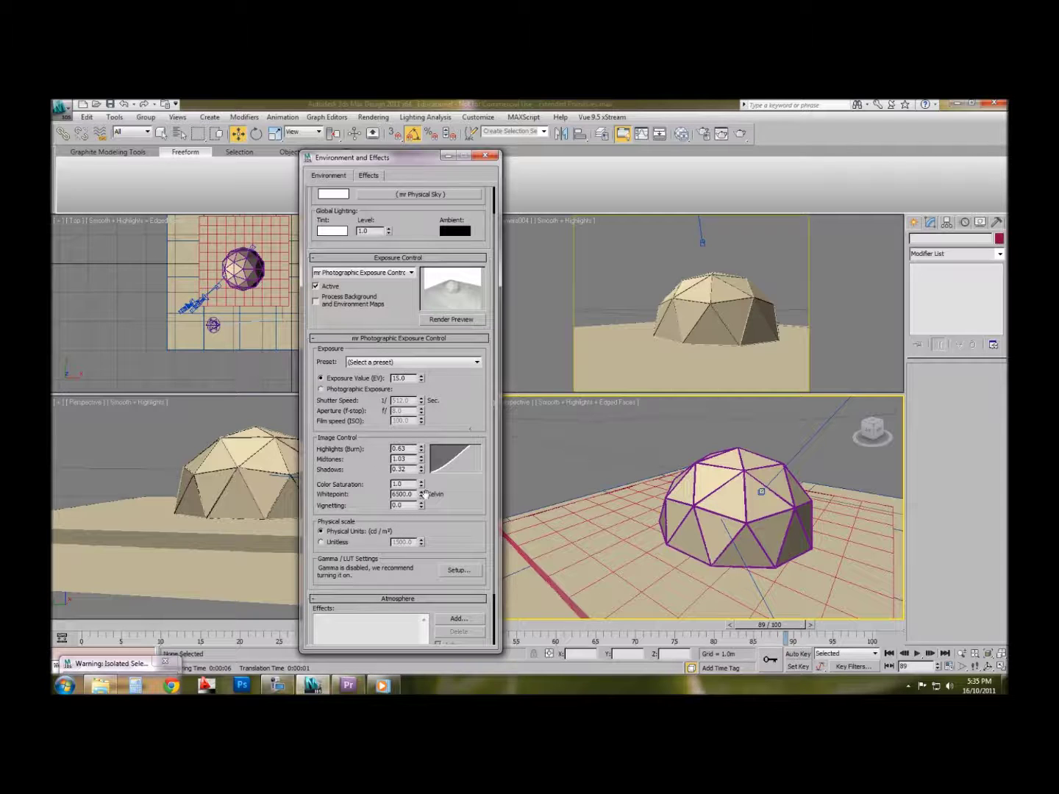
left_click_drag(423, 495, 433, 400)
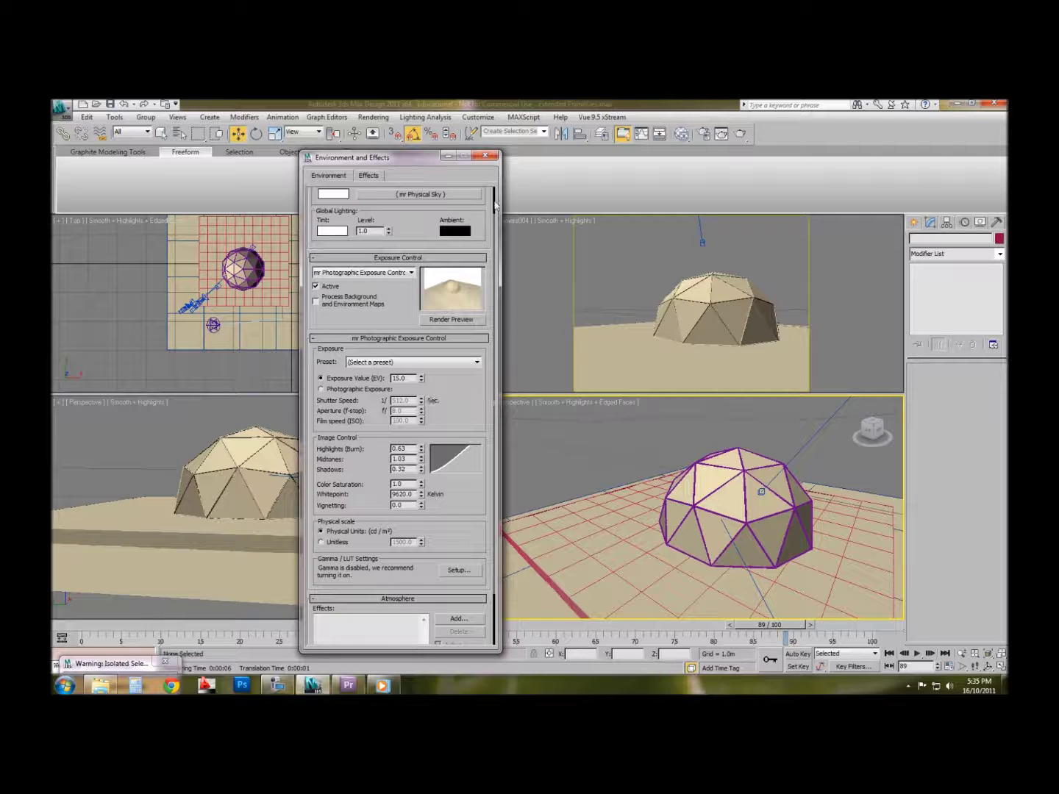
left_click(640, 466)
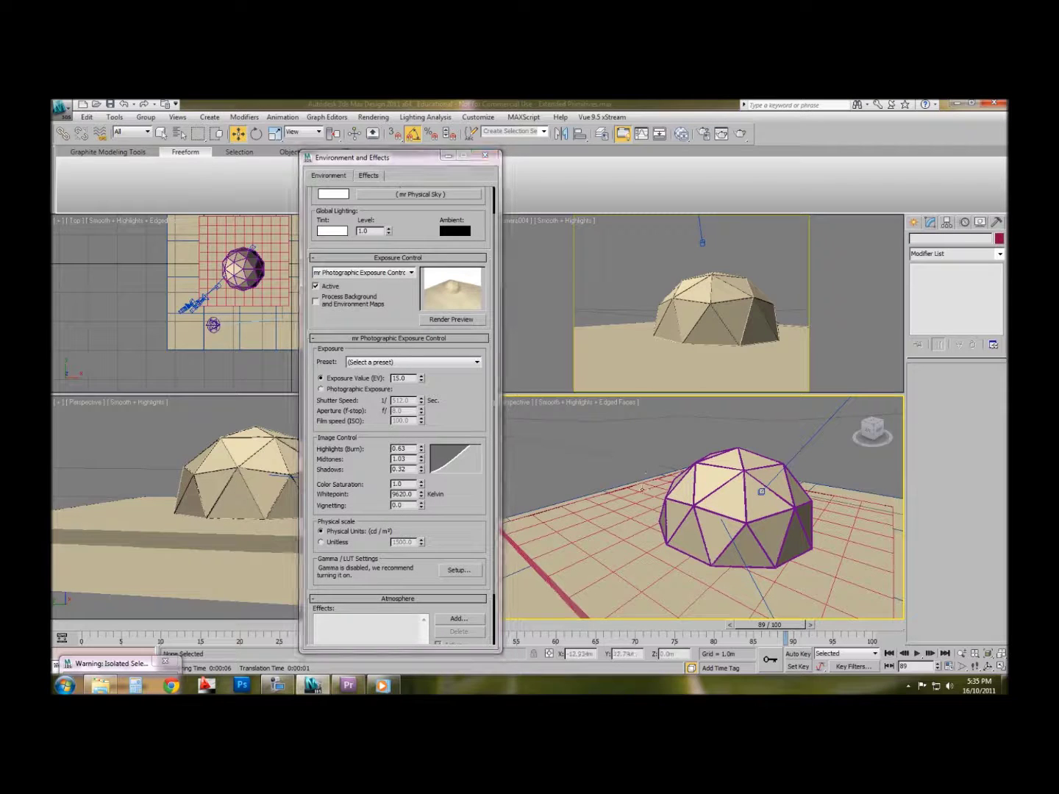
left_click(739, 134)
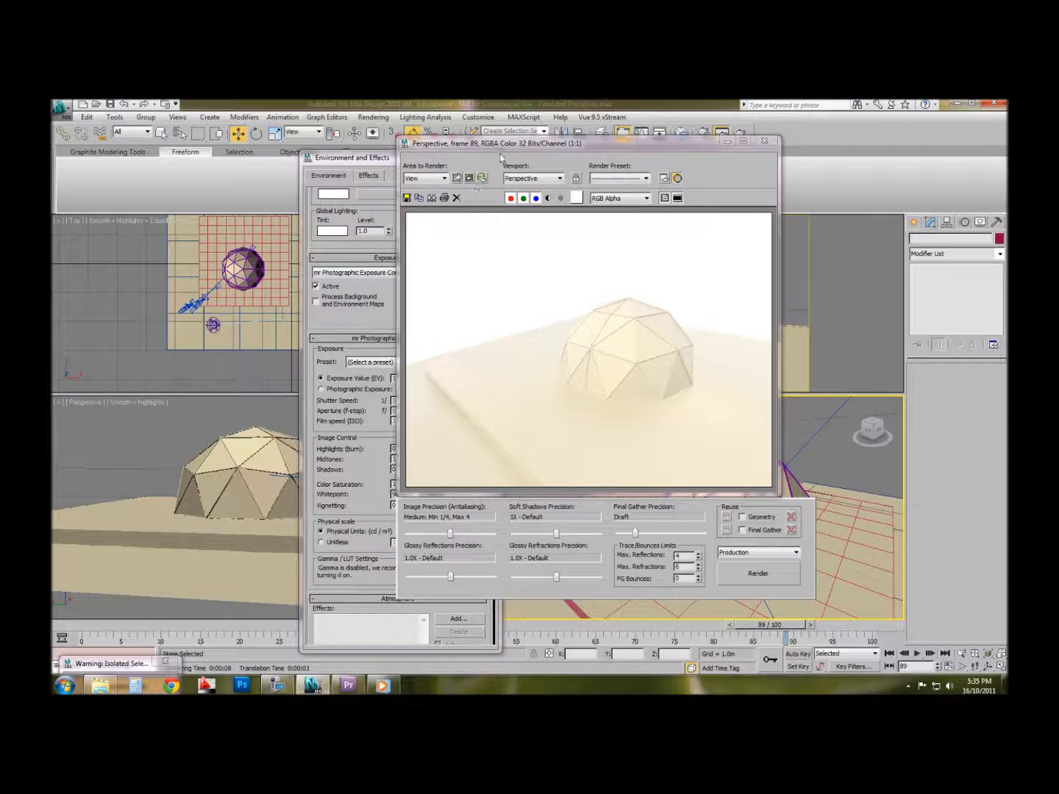
Open Render Setup with 640 × 480 output and move the rendered frame window aside
left_click(703, 131)
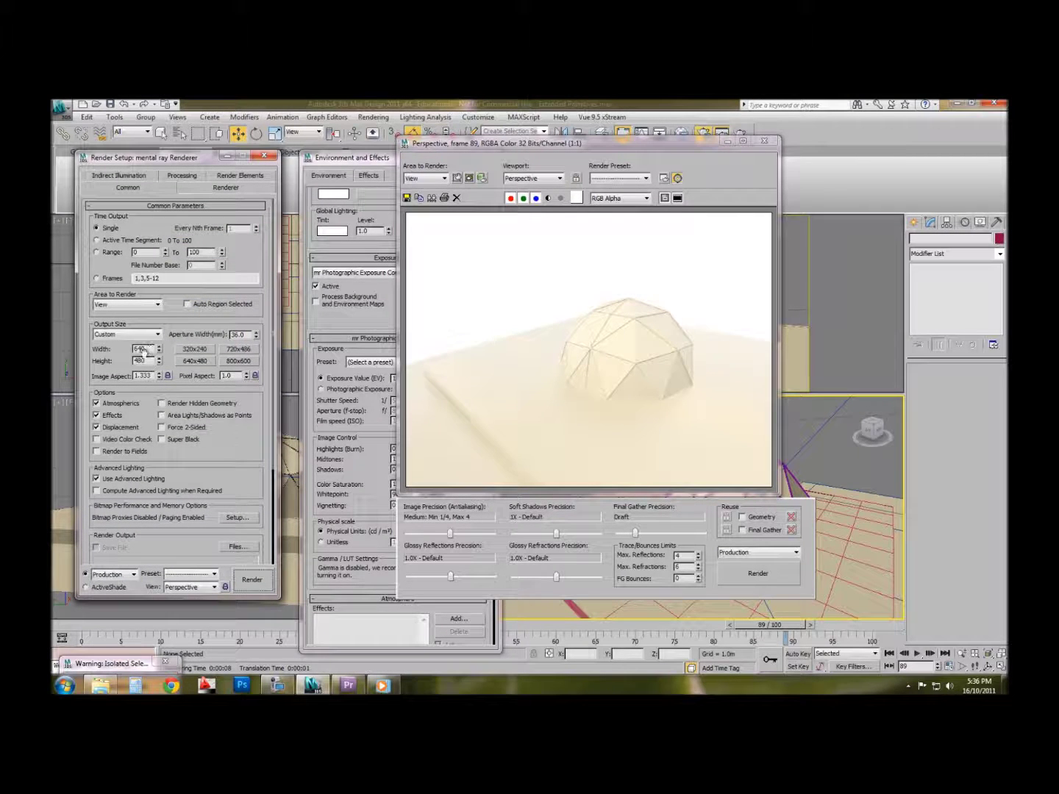
left_click_drag(645, 147, 741, 154)
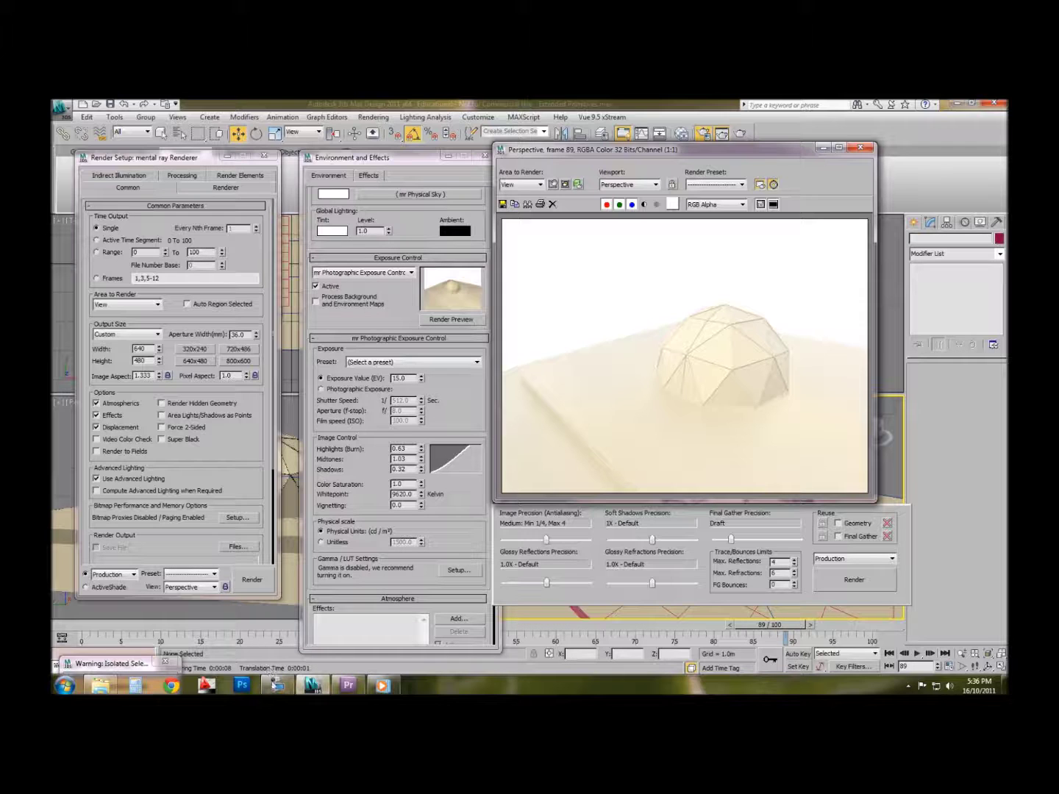
mouse_move(273, 688)
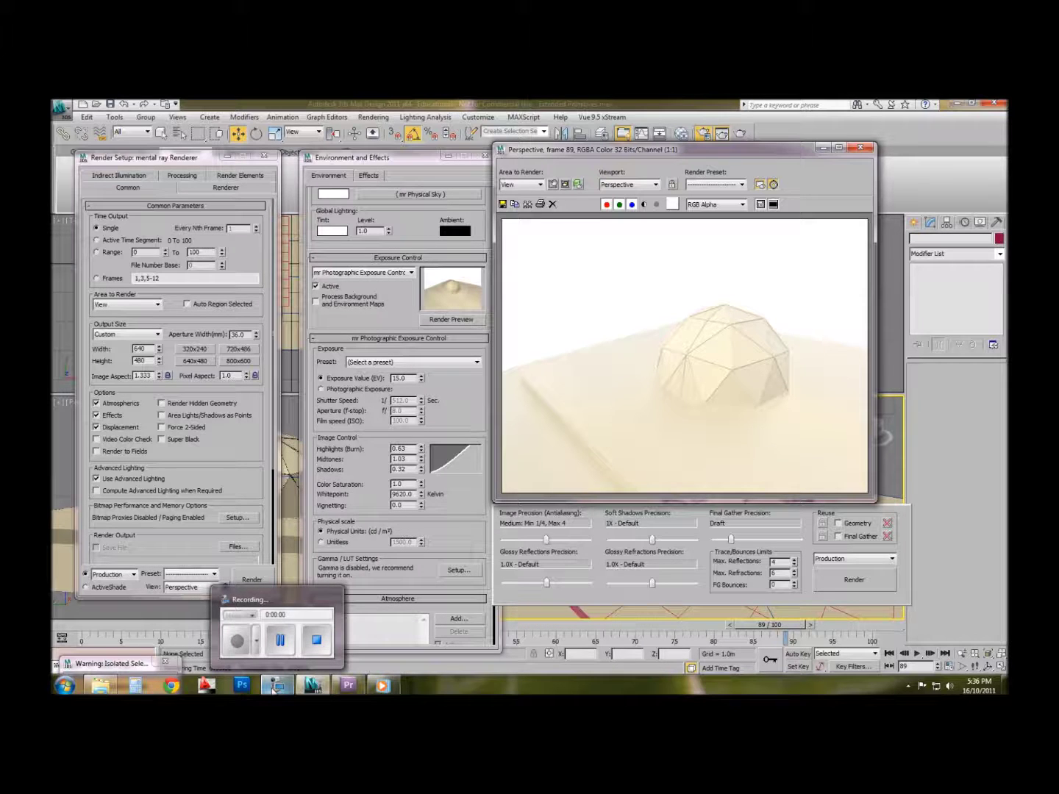
In Photoshop, pick the Move tool and check Image > Mode without changes, then return to 3ds Max
left_click(274, 688)
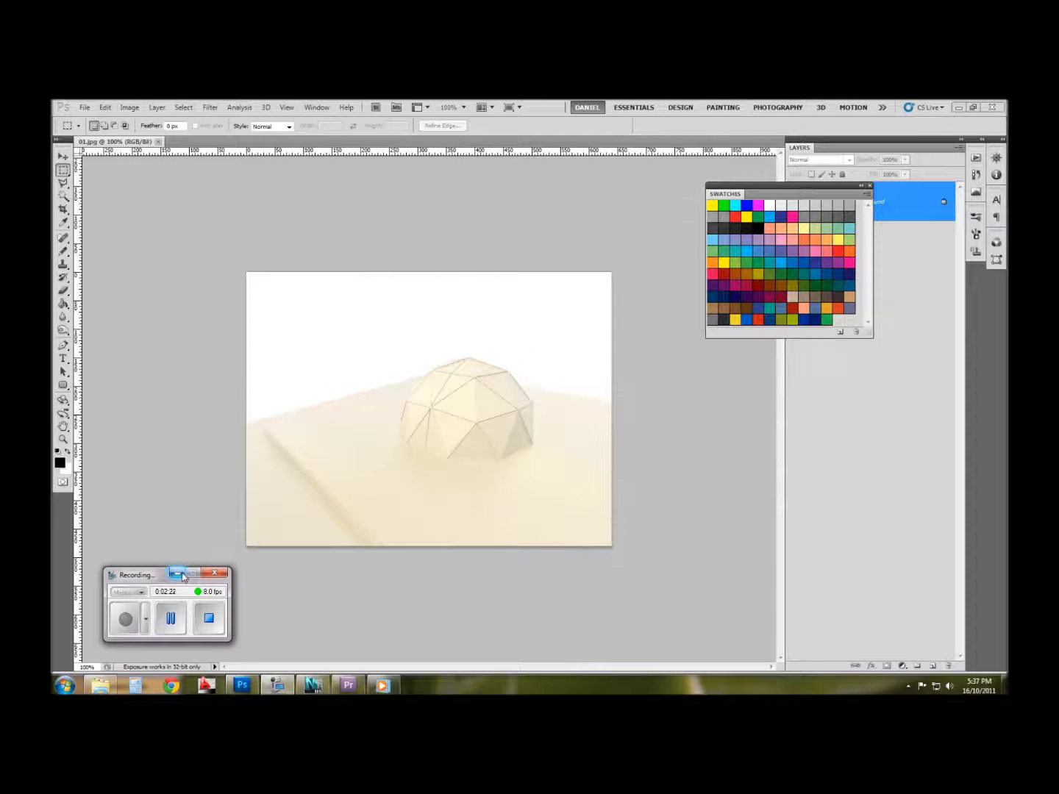
left_click(188, 574)
key("v")
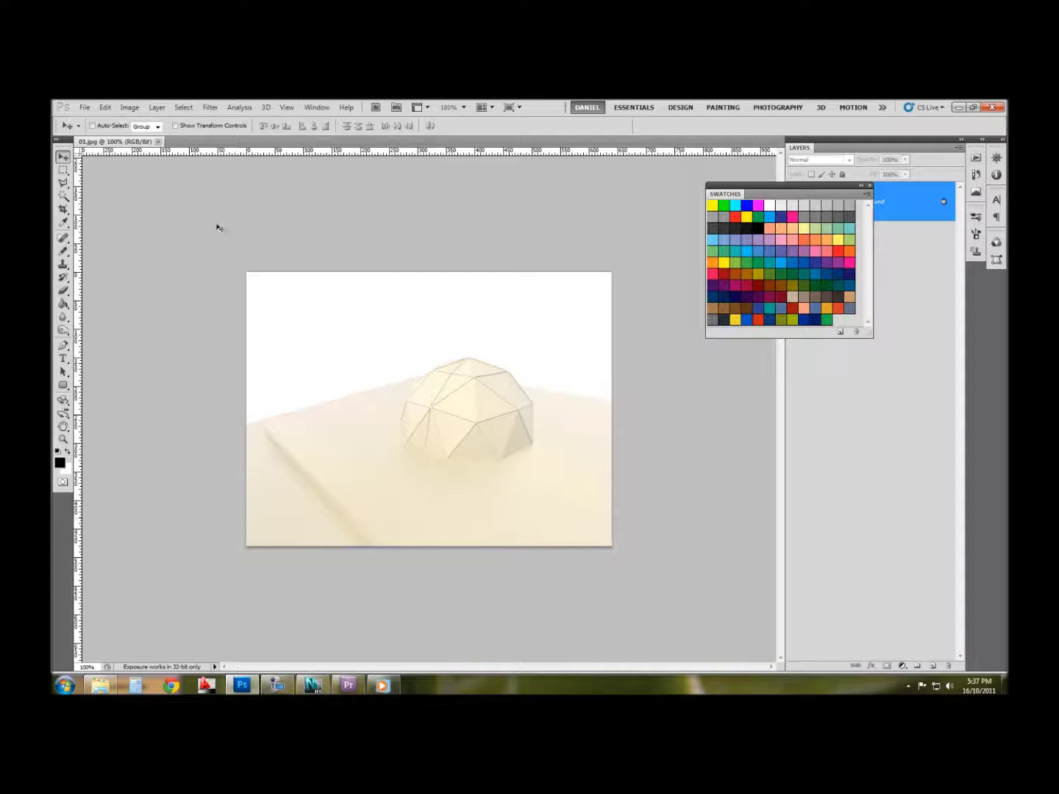
left_click(129, 108)
mouse_move(221, 120)
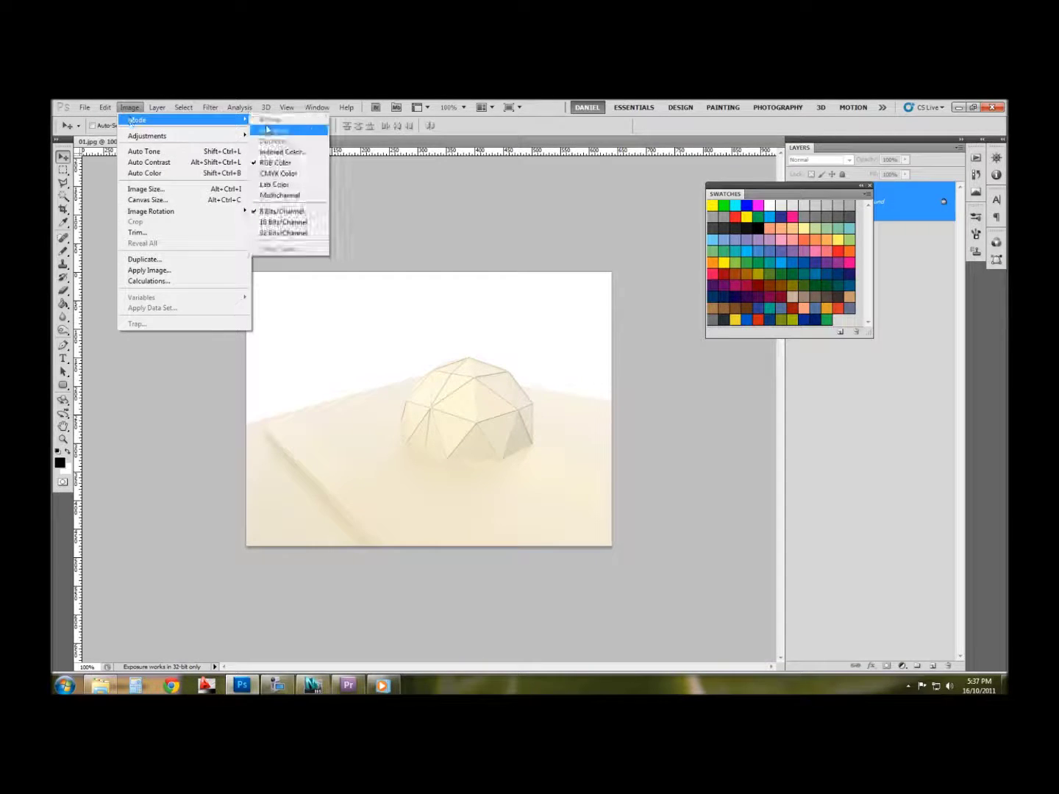
key("Escape")
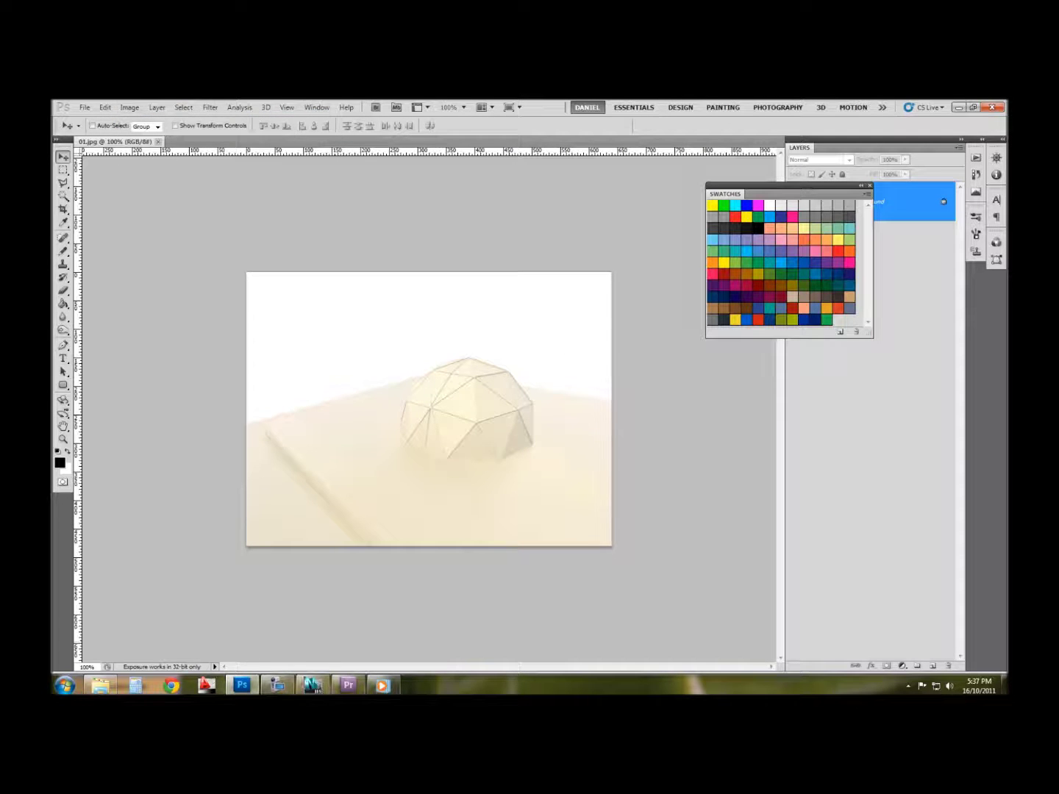
left_click(314, 688)
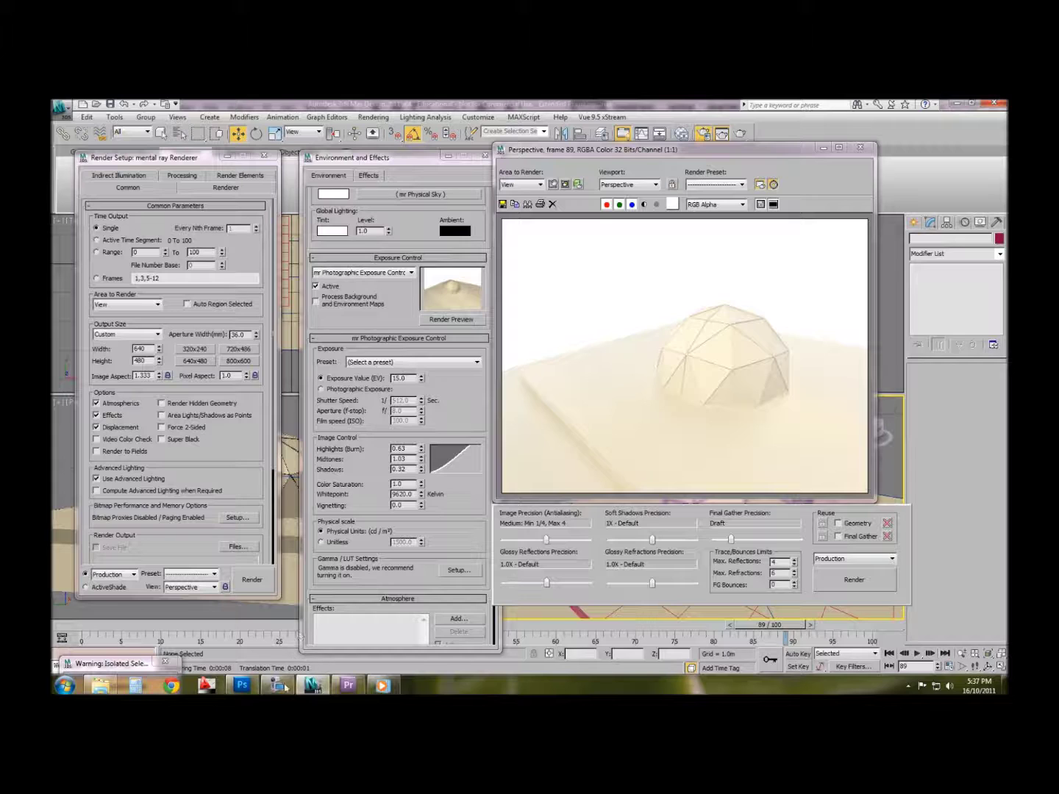
Try Brightness/Contrast and a first Levels adjustment on the dome render, discarding both
left_click(244, 688)
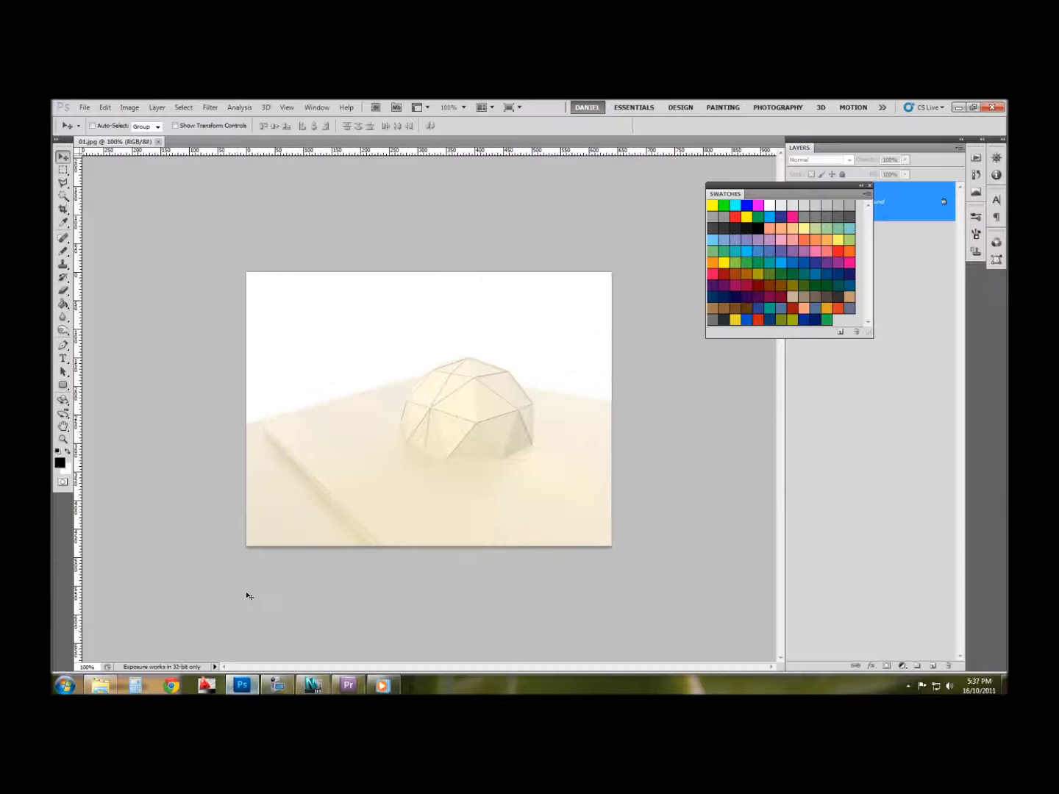
left_click(129, 107)
mouse_move(154, 135)
left_click(275, 134)
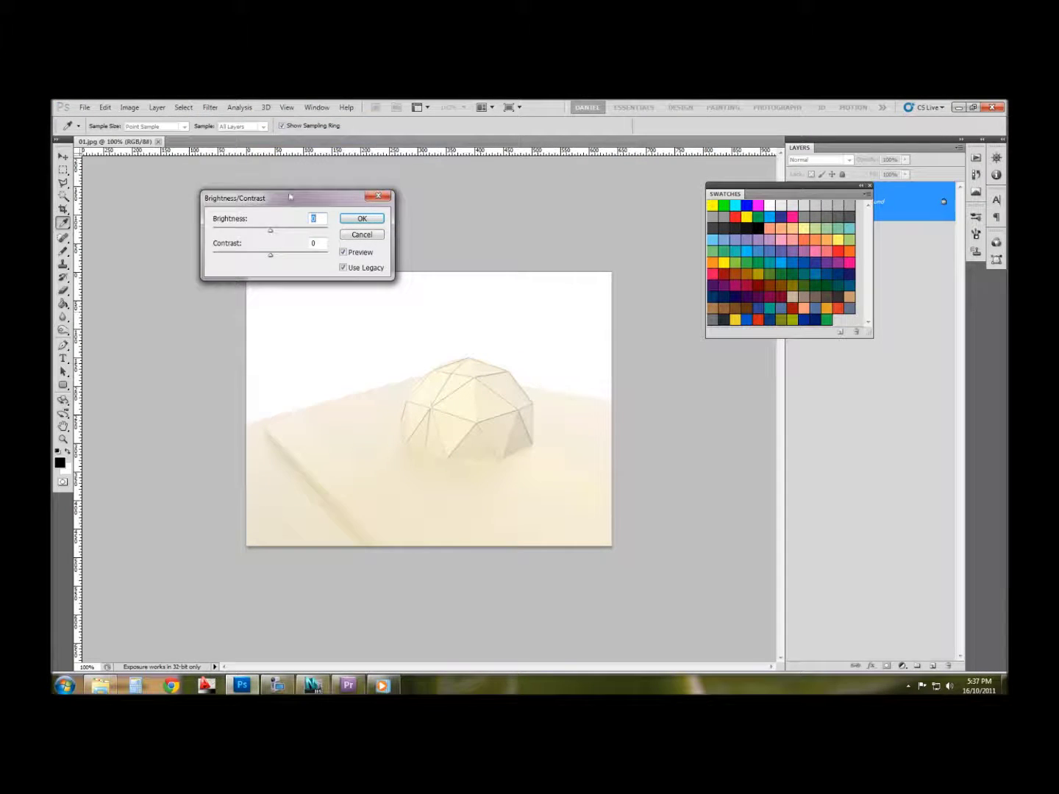
left_click_drag(290, 197, 256, 201)
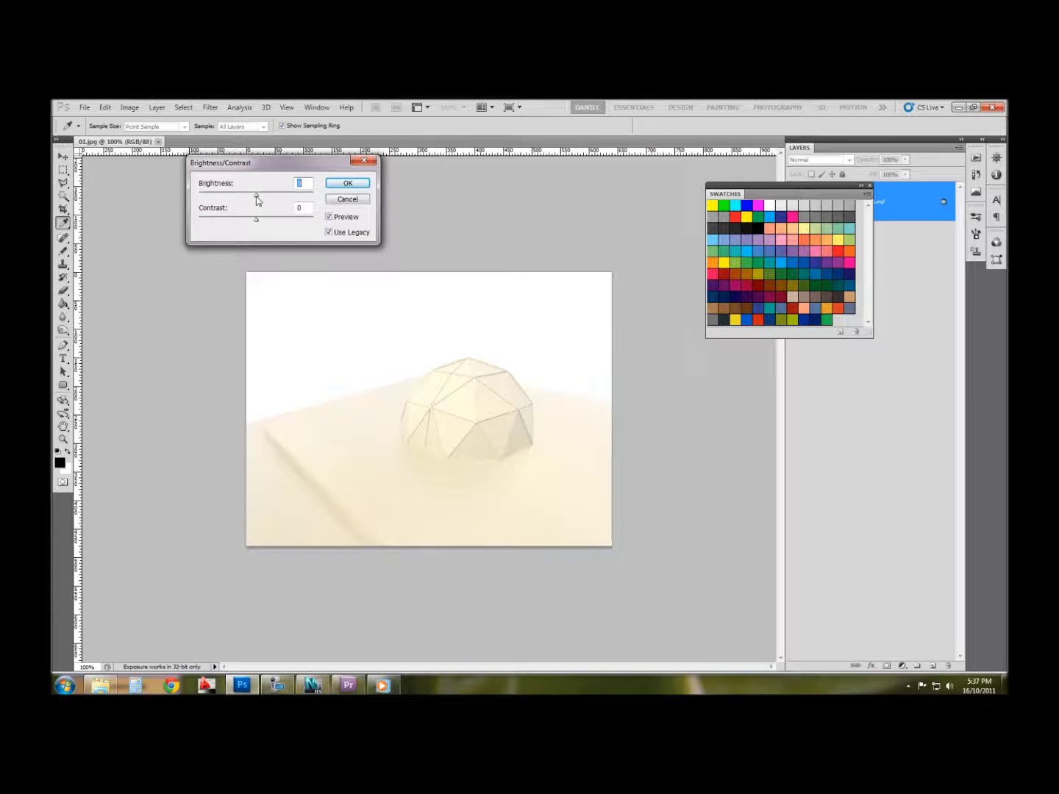
key("Escape")
left_click(129, 108)
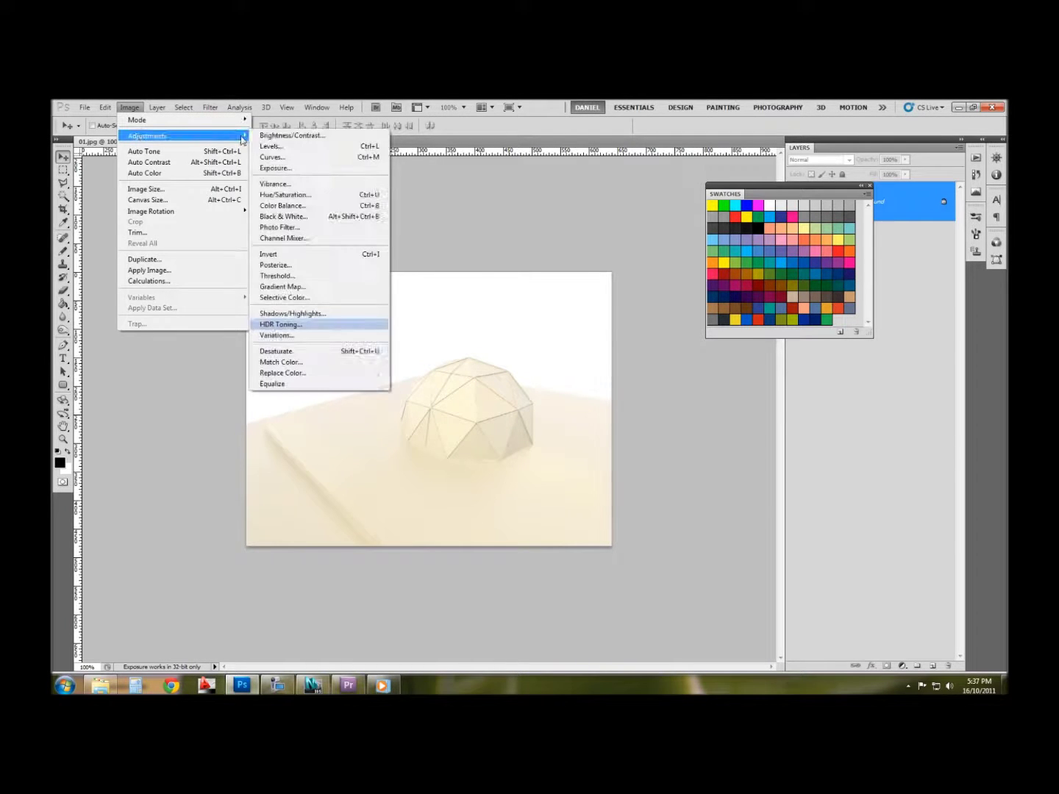
left_click(272, 146)
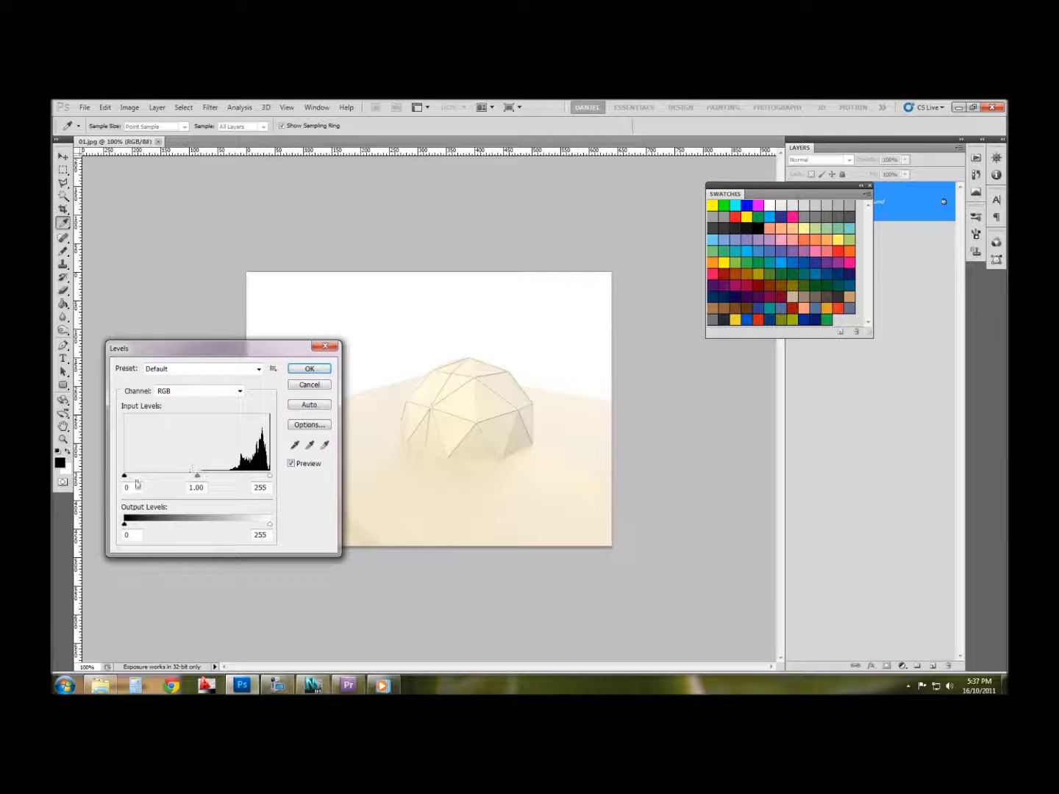
left_click_drag(125, 476, 144, 476)
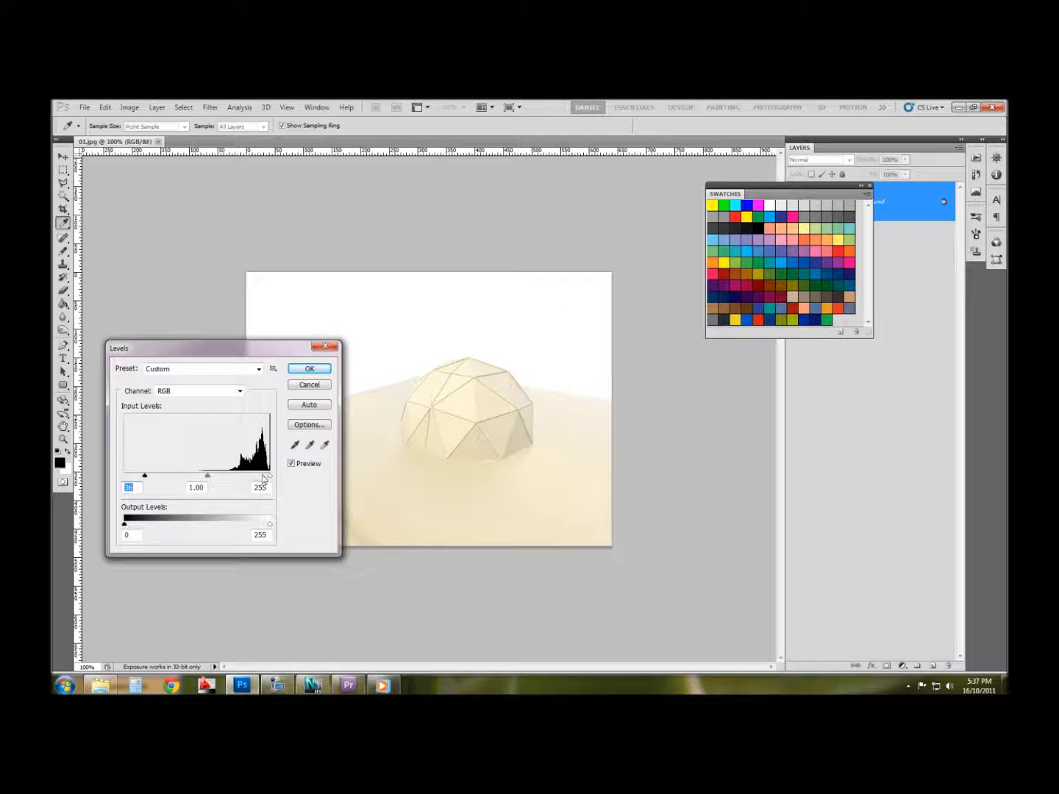
left_click_drag(270, 475, 225, 477)
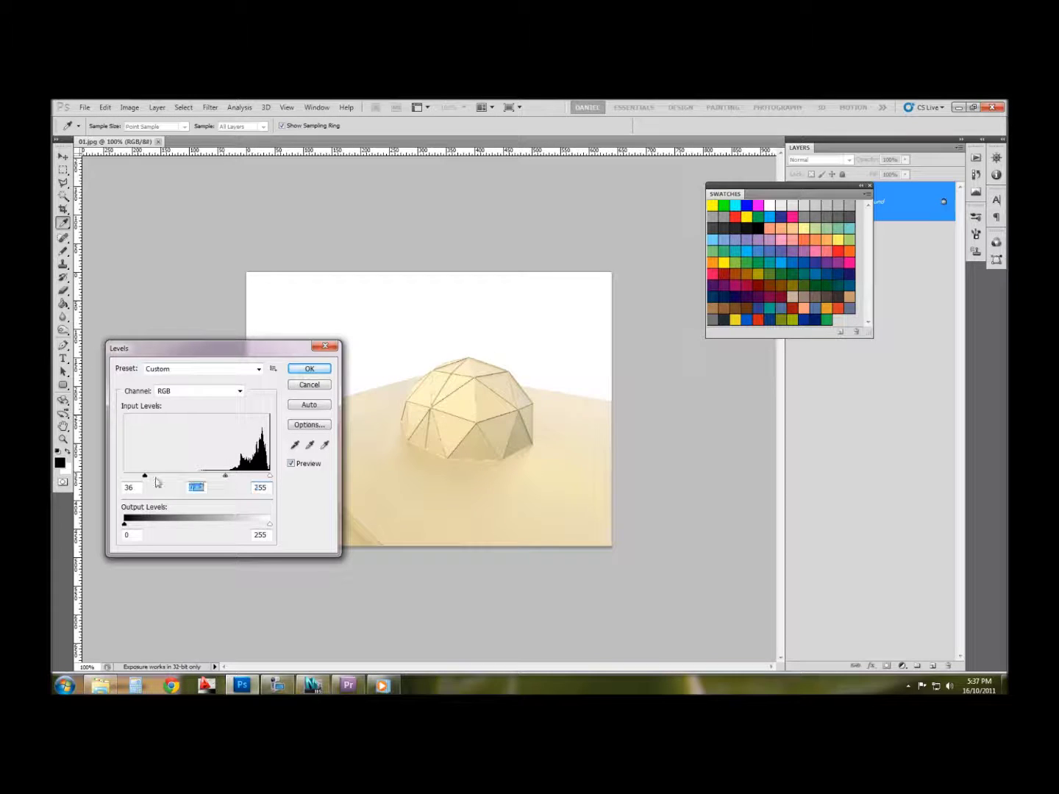
left_click_drag(147, 480, 125, 477)
left_click(309, 385)
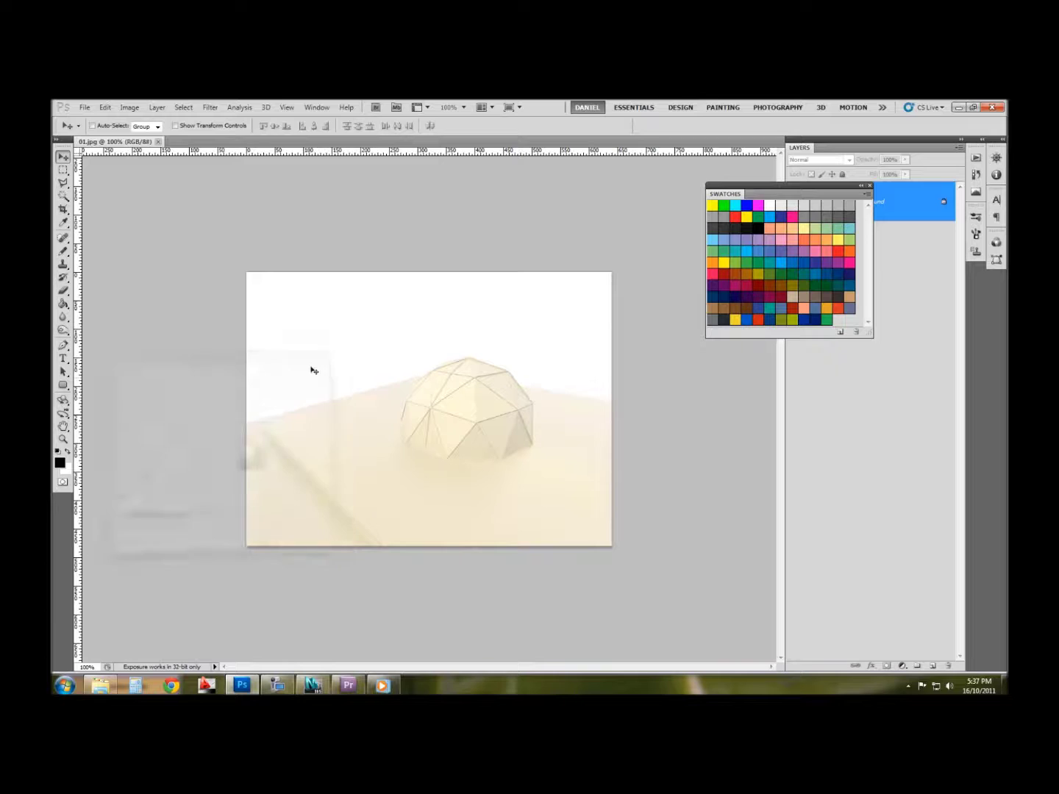
Apply Levels with a raised black point, 0.73 midtones and a lowered white point
left_click(130, 107)
mouse_move(147, 136)
left_click(320, 148)
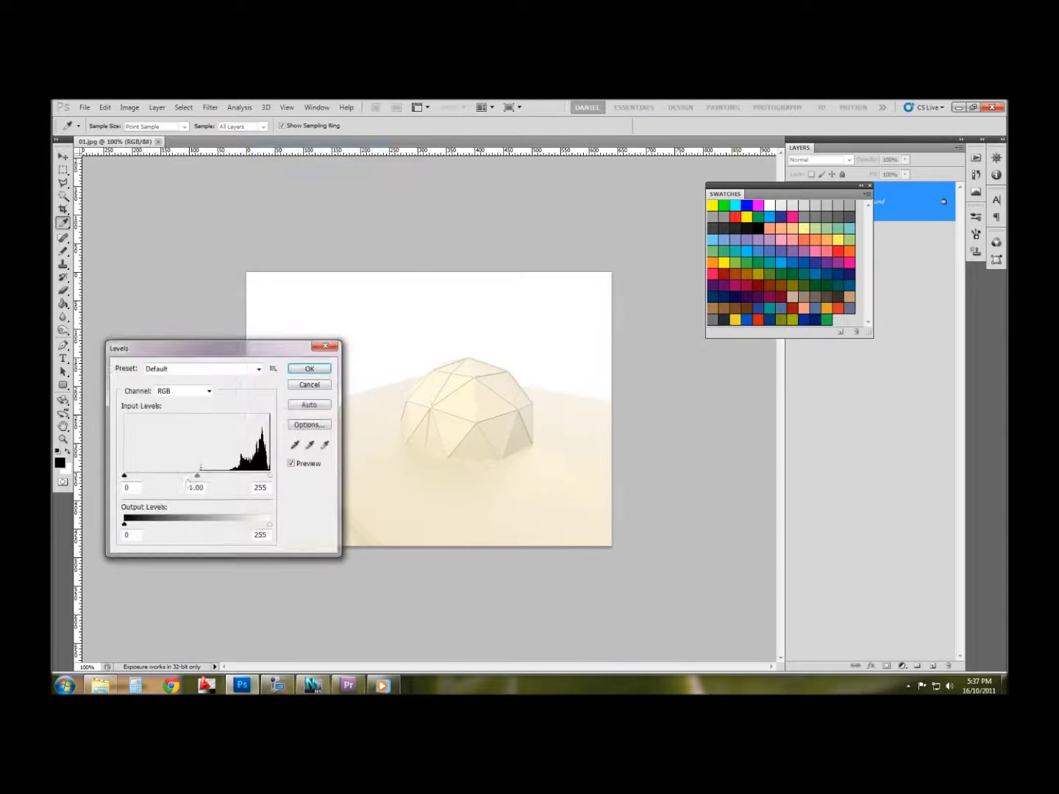
left_click_drag(125, 478, 266, 477)
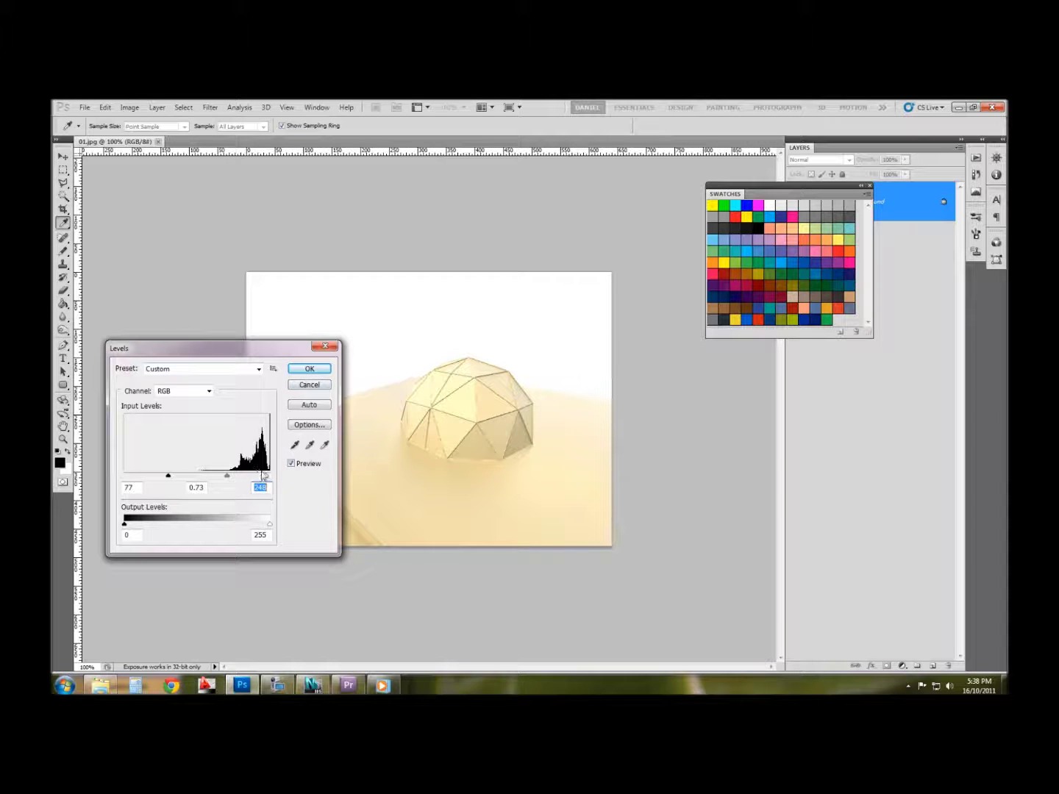
left_click(226, 477)
key("Return")
key("v")
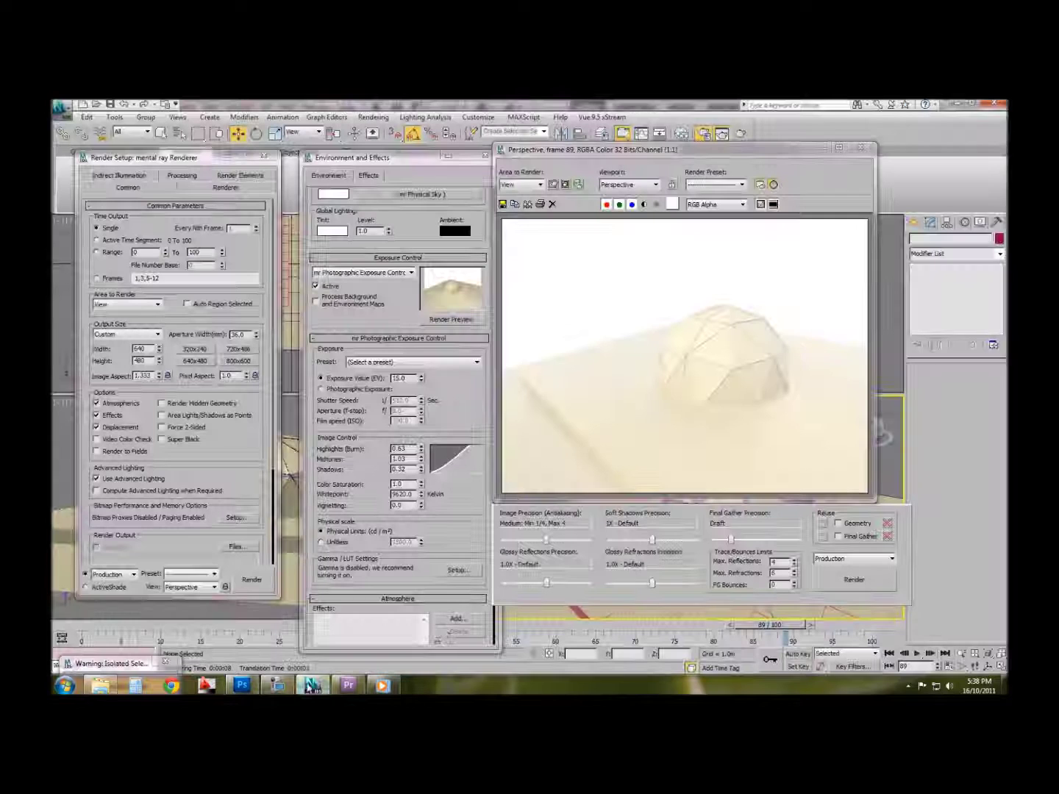
Save the adjusted image as a Maximum-quality JPEG and close the 3ds Max rendered frame window
left_click(313, 686)
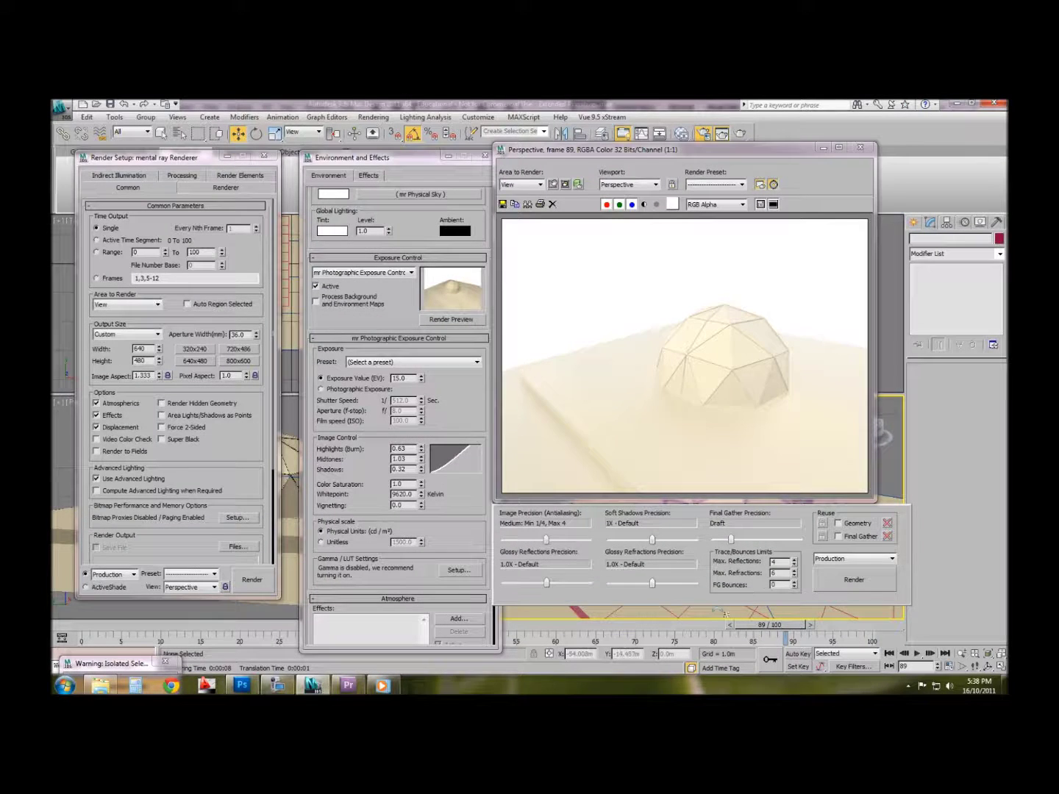
key("alt+Tab")
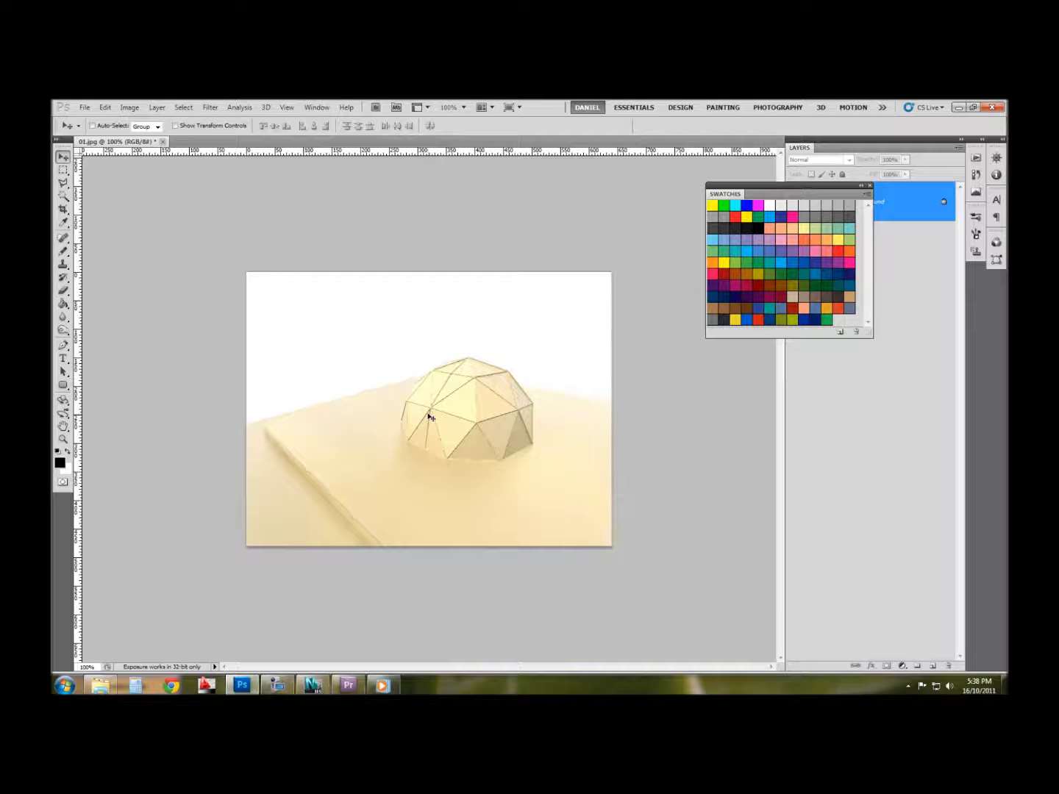
key("ctrl+s")
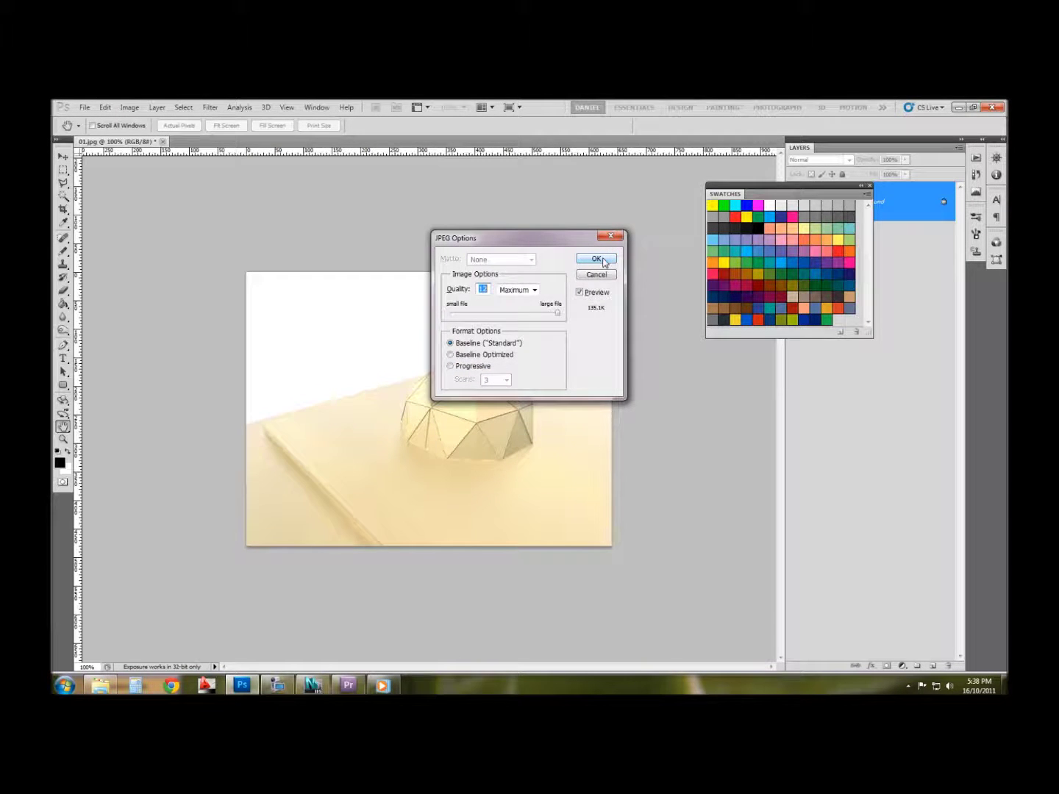
left_click(601, 261)
key("alt+Tab")
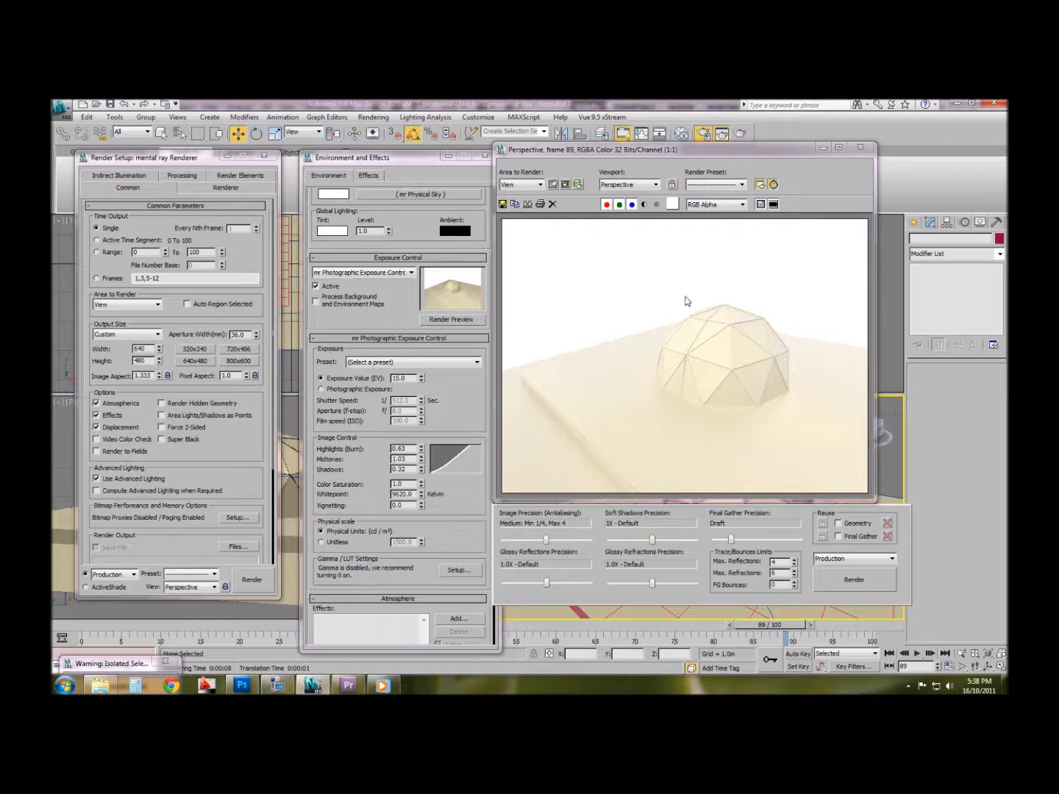
left_click(860, 147)
Close the render dialogs, select GeoSphere001 and enable Slice with the plane raised on Z
left_click(485, 155)
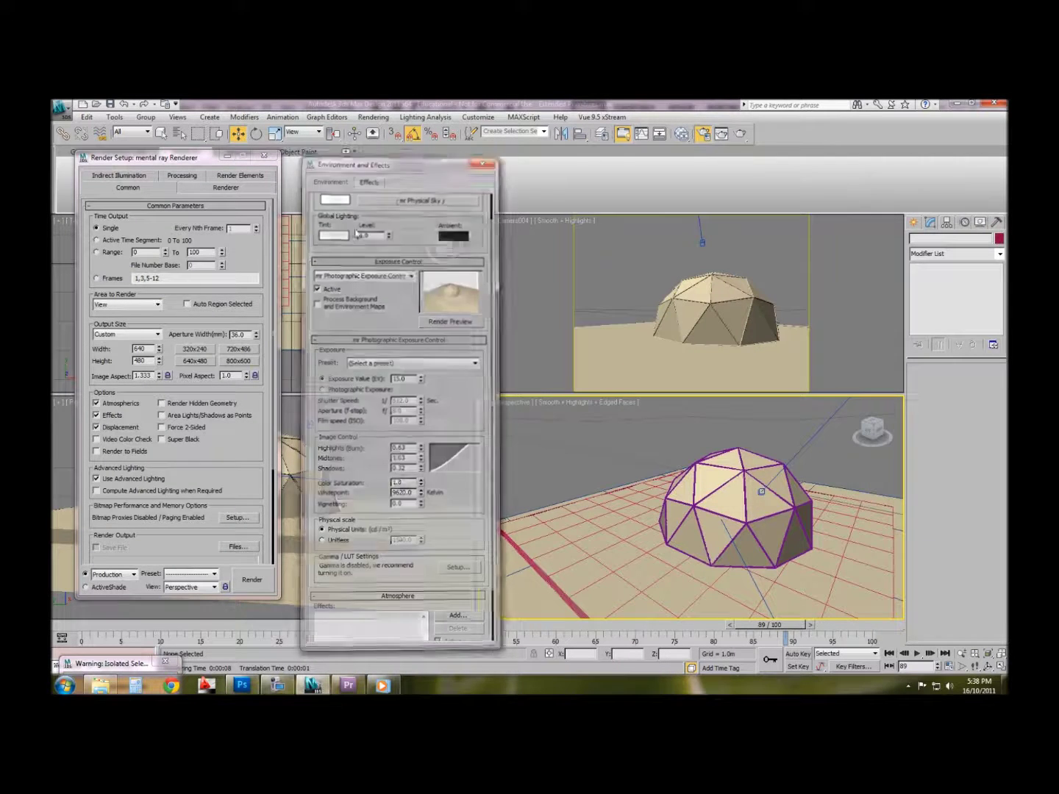
left_click(263, 155)
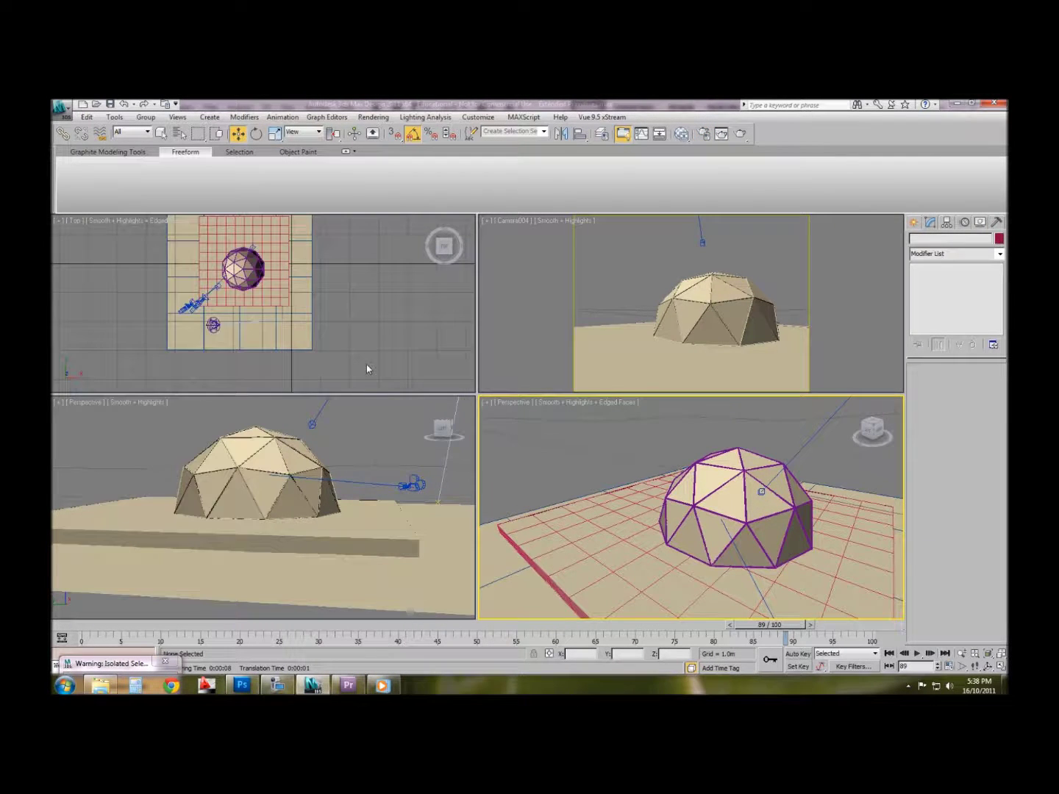
left_click(287, 293)
left_click(370, 327)
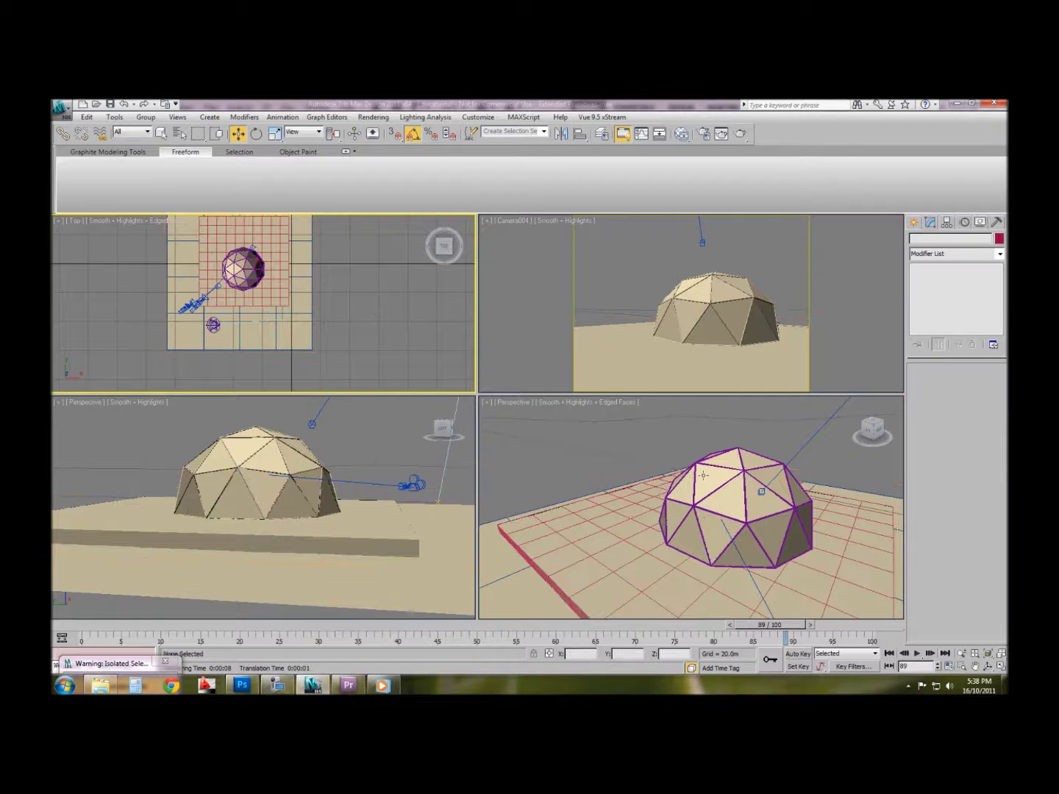
left_click(702, 485)
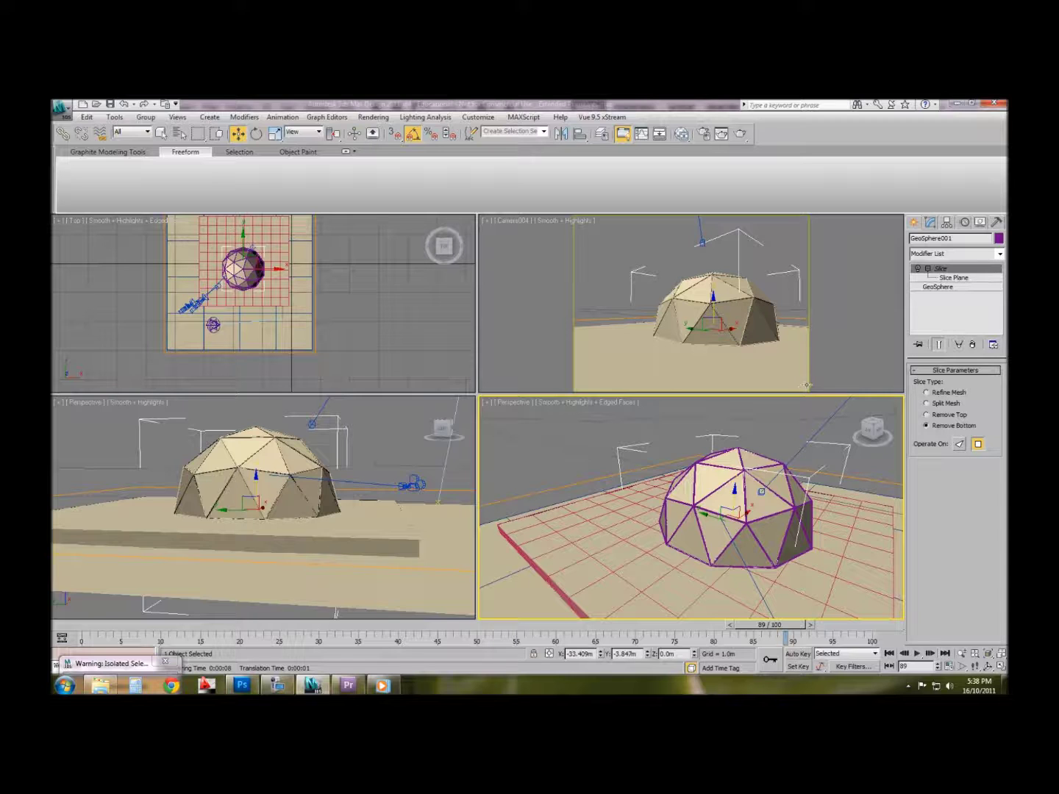
left_click(917, 268)
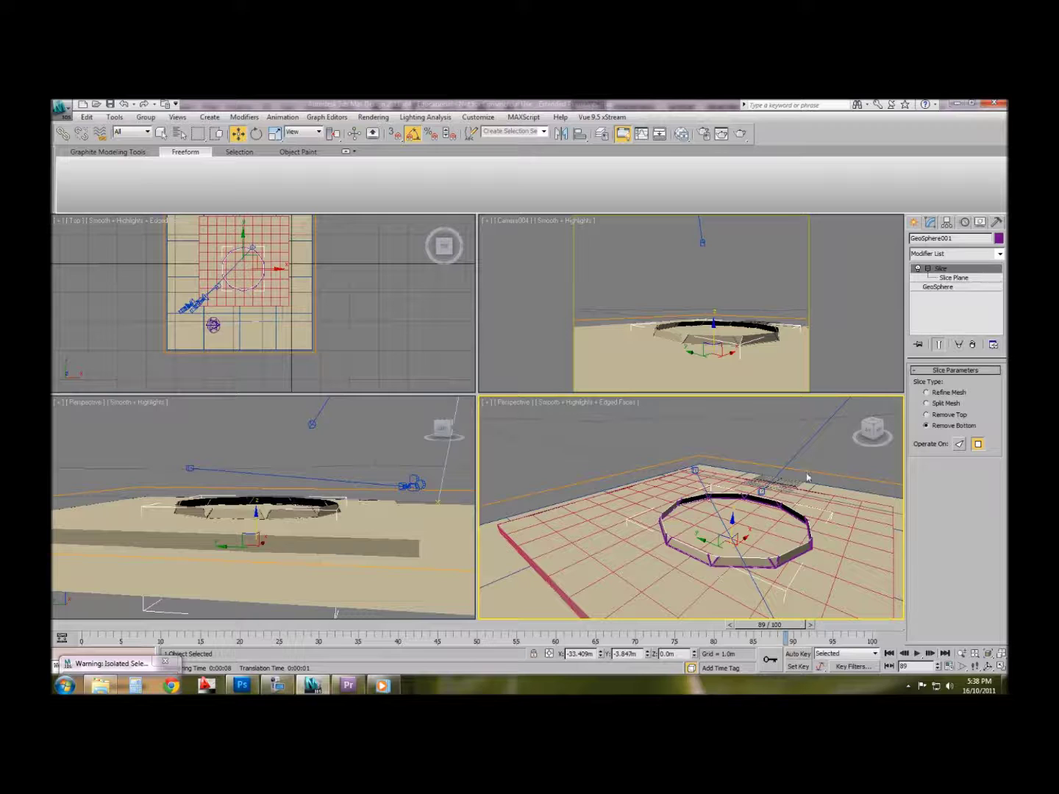
left_click(954, 278)
mouse_move(756, 507)
left_mouse_down()
mouse_move(760, 468)
mouse_move(758, 490)
left_mouse_up()
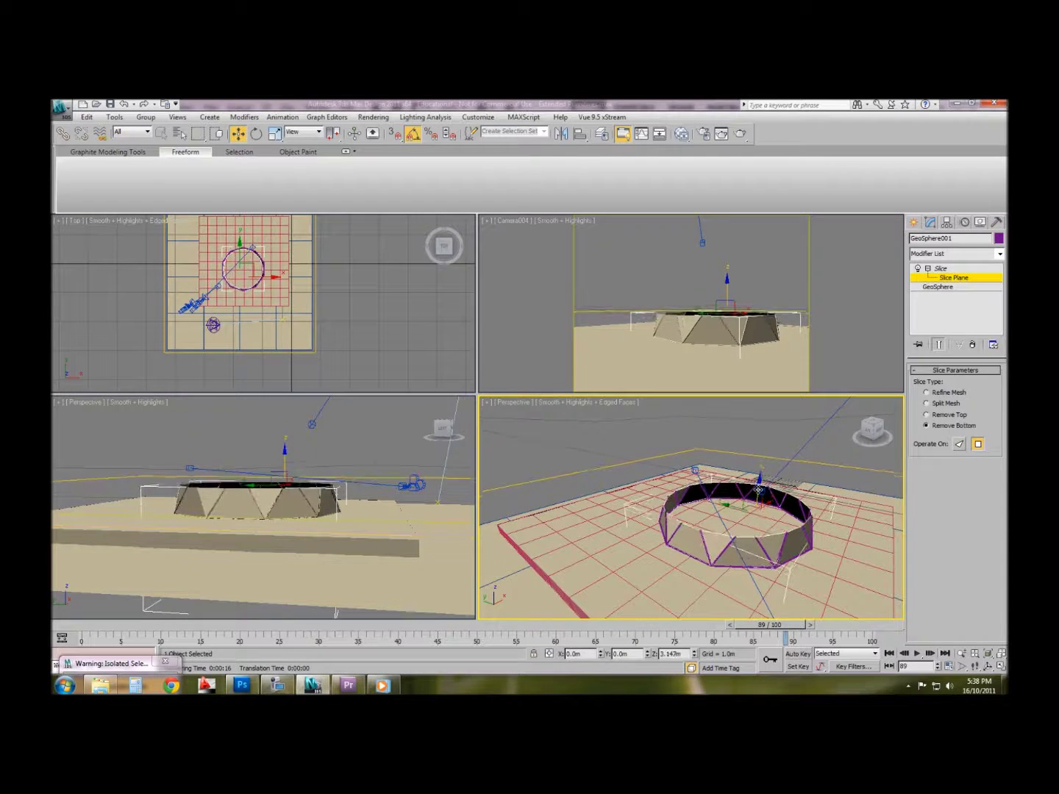
Maximize and centre the Top viewport on the sliced dome, with Create > Shapes shown
scroll(316, 323, "up", 3)
middle_click_drag(281, 307, 282, 267)
key("alt+w")
scroll(560, 434, "up", 1)
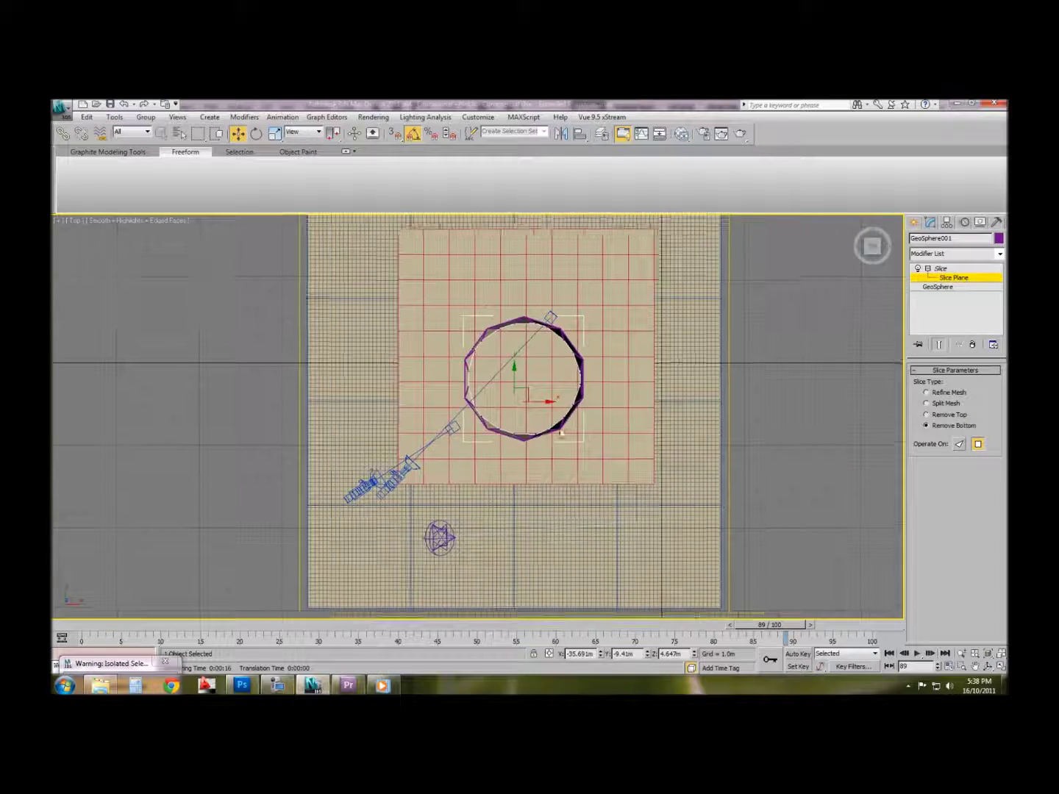
middle_click_drag(560, 433, 552, 400)
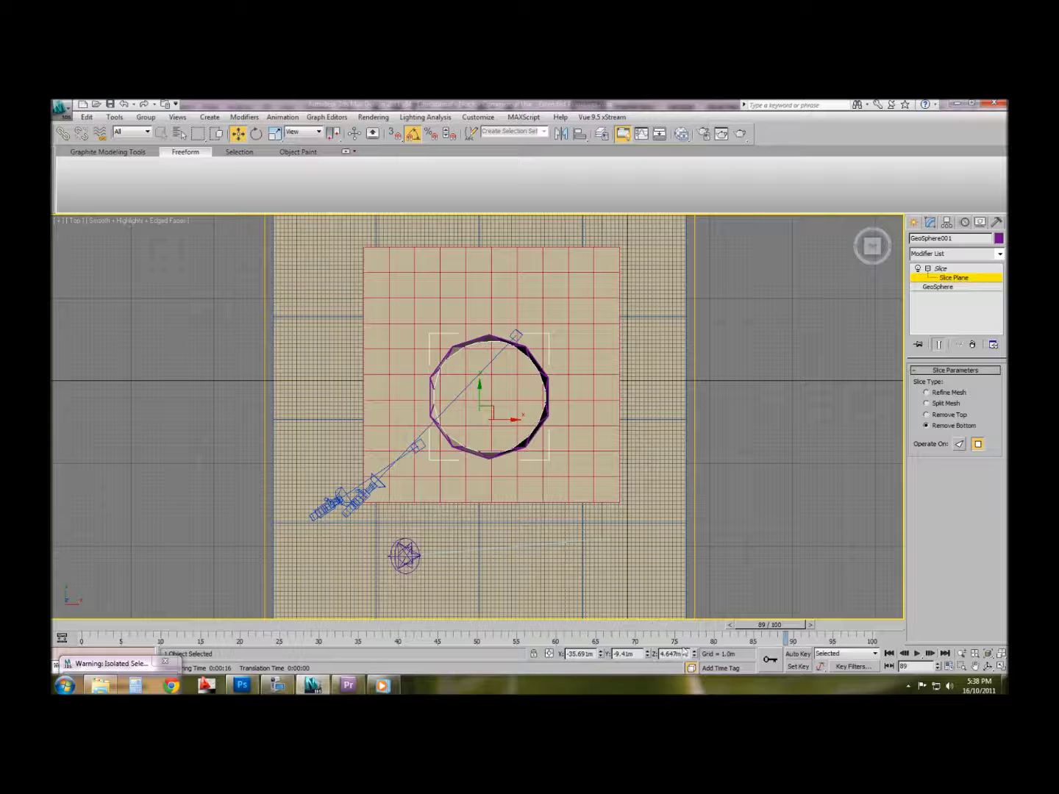
left_click(915, 221)
left_click(930, 242)
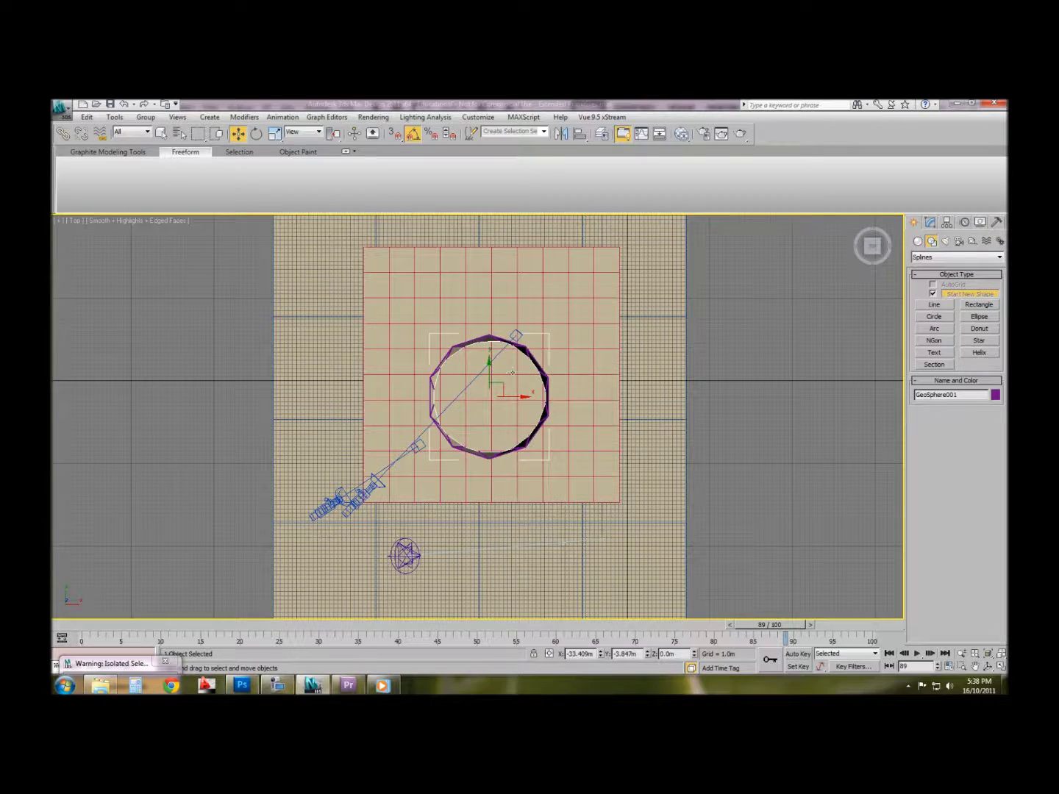
Frame the dome in the Top view, deselect it and render the Top view
scroll(511, 374, "up", 2)
middle_click_drag(538, 332, 565, 346)
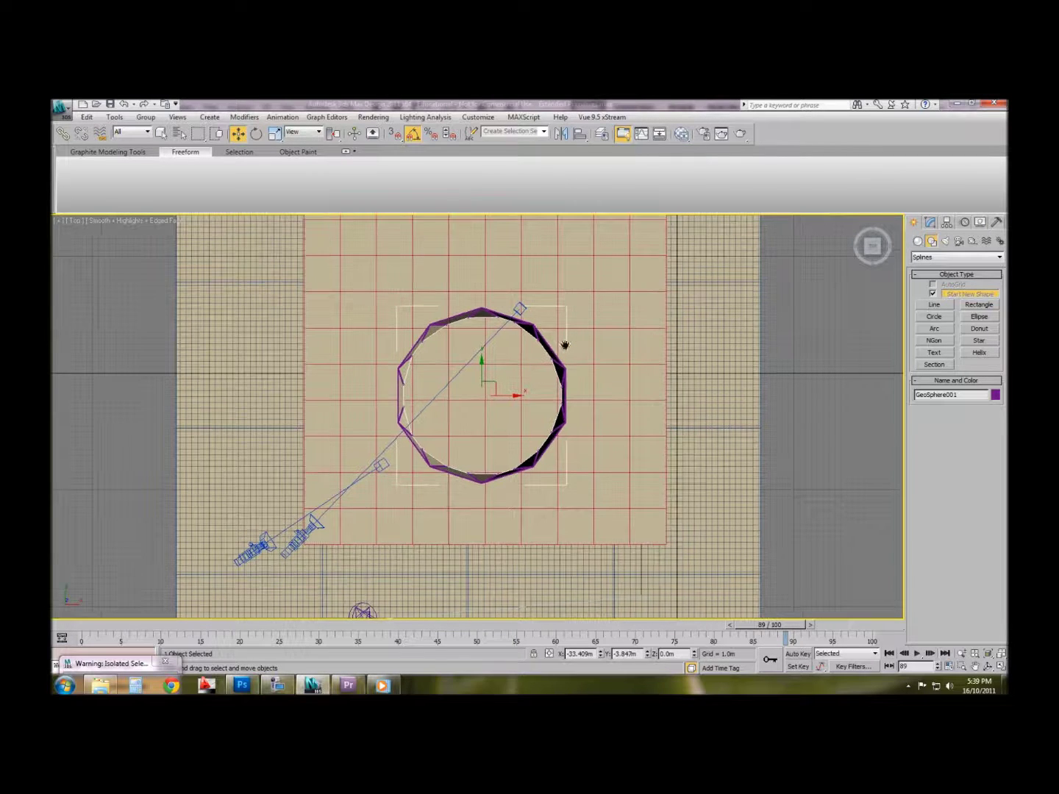
left_click(846, 367)
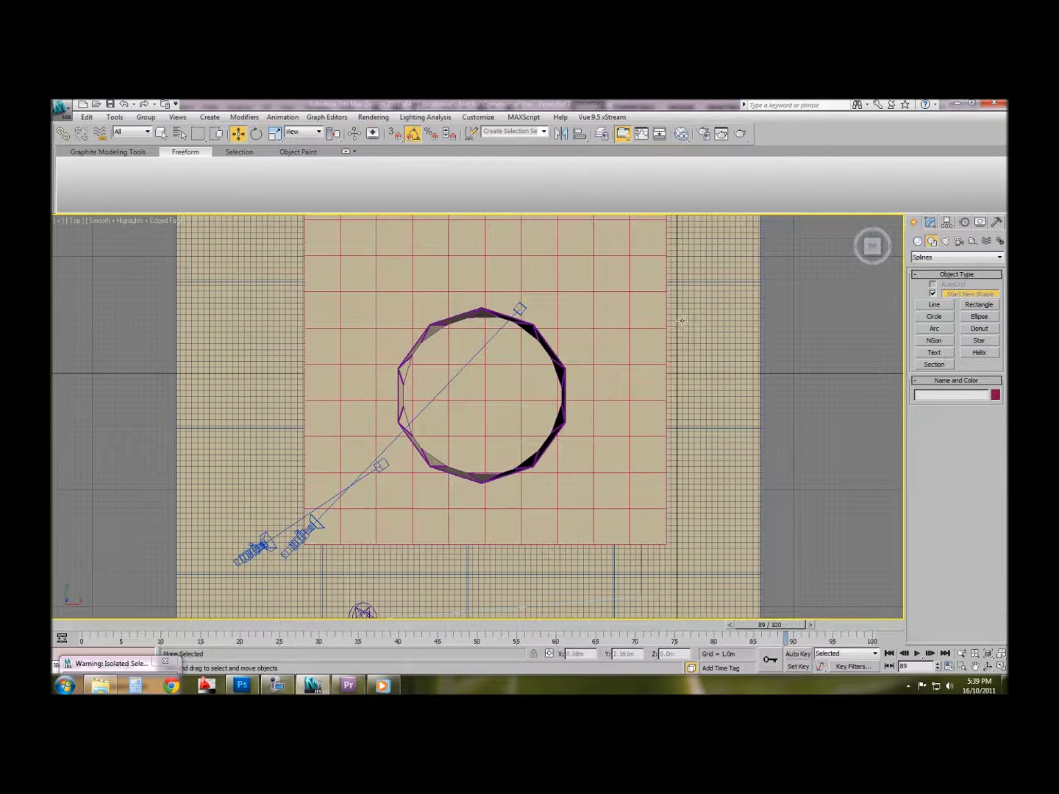
left_click(740, 133)
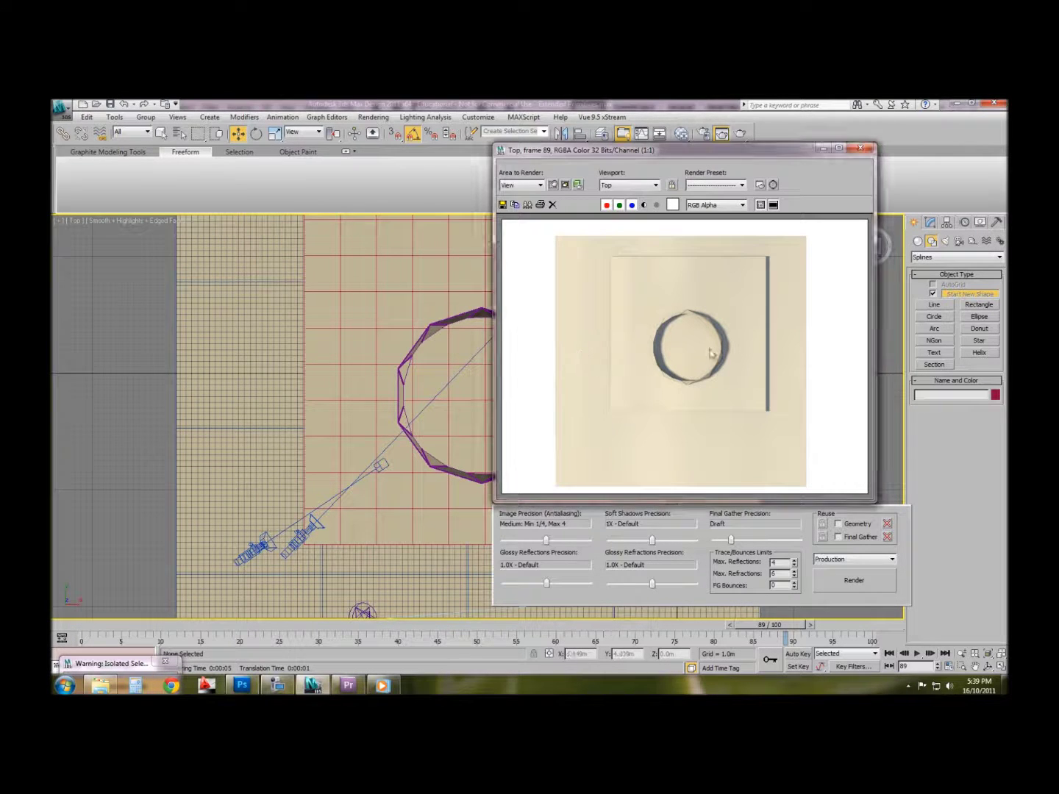
Inspect the render by panning and zooming, then reopen Environment and Exposure settings
scroll(714, 359, "up", 1)
scroll(680, 334, "down", 1)
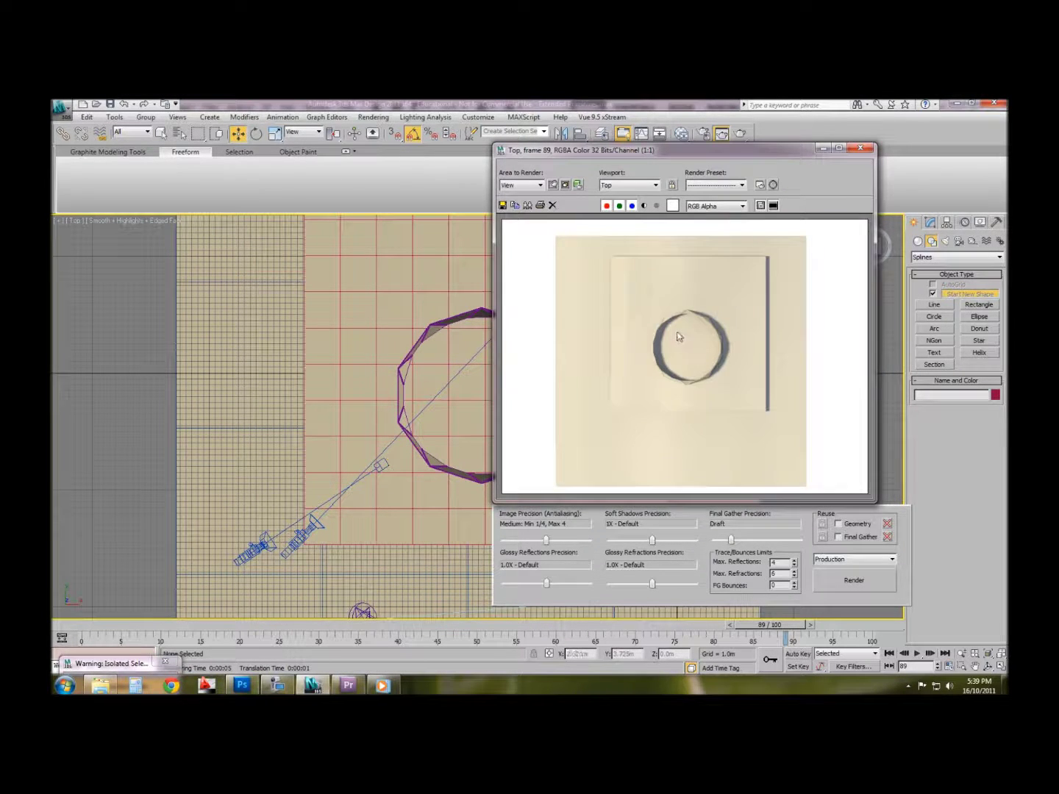
scroll(691, 331, "up", 1)
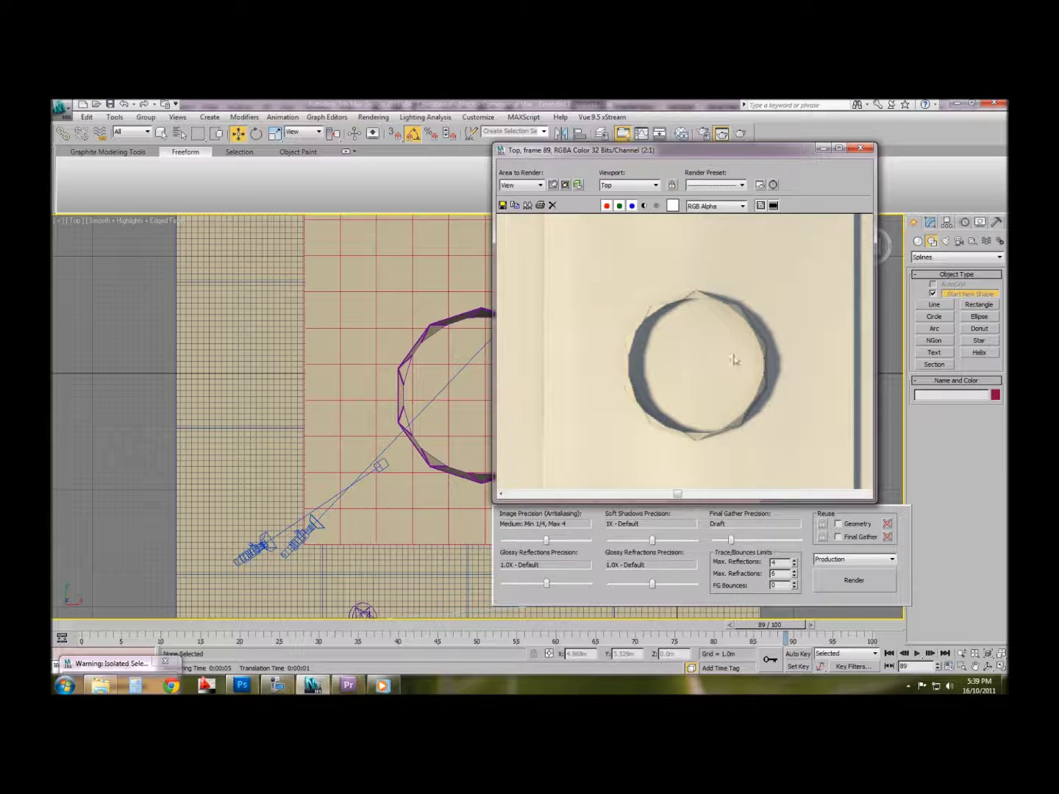
middle_click_drag(778, 339, 699, 343)
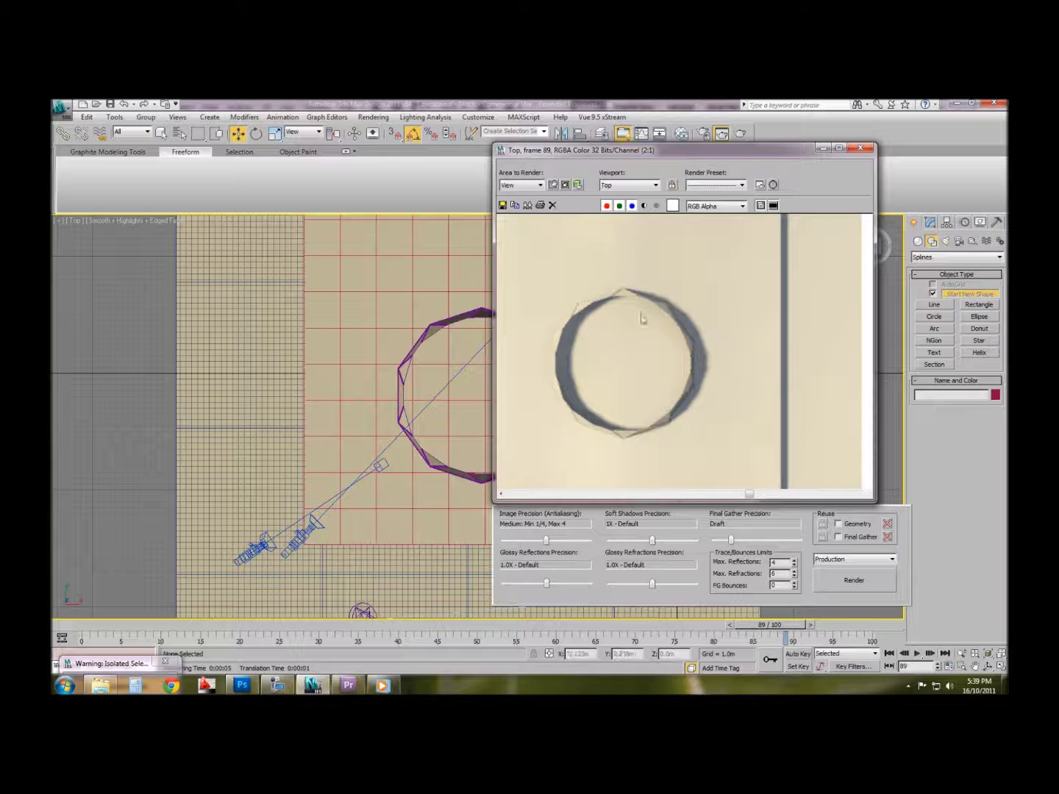
middle_click_drag(731, 296, 786, 338)
scroll(714, 343, "down", 3)
scroll(699, 350, "up", 3)
middle_click_drag(700, 350, 706, 360)
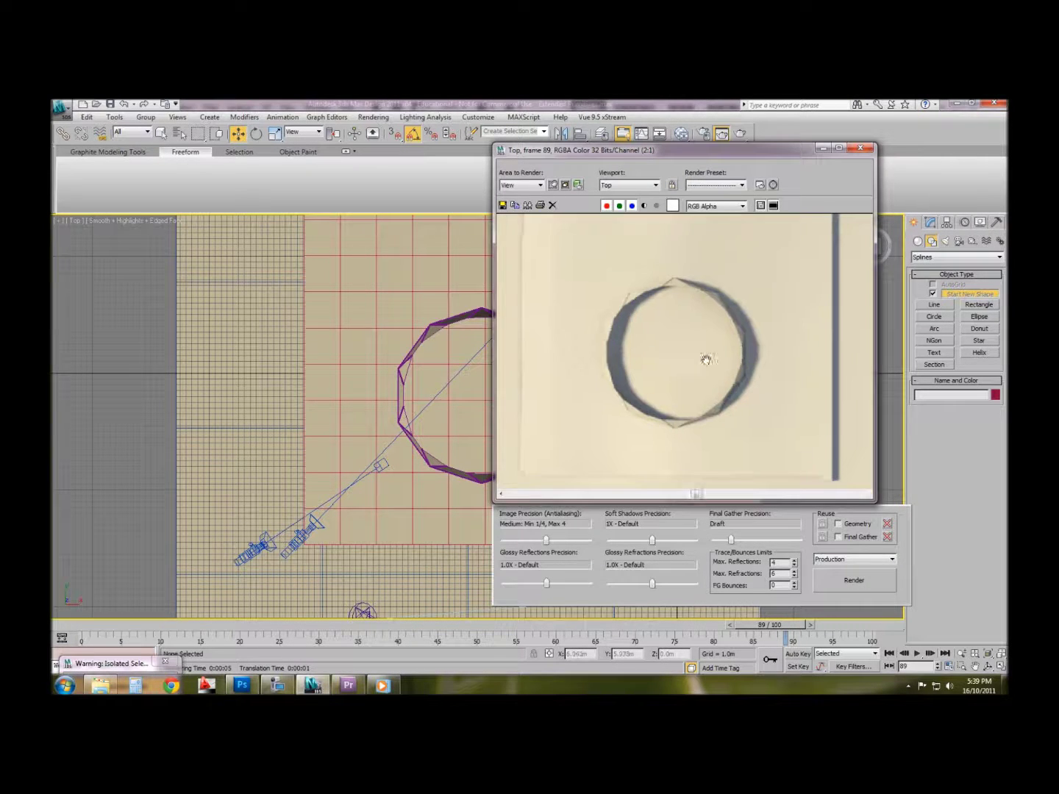
scroll(728, 407, "down", 1)
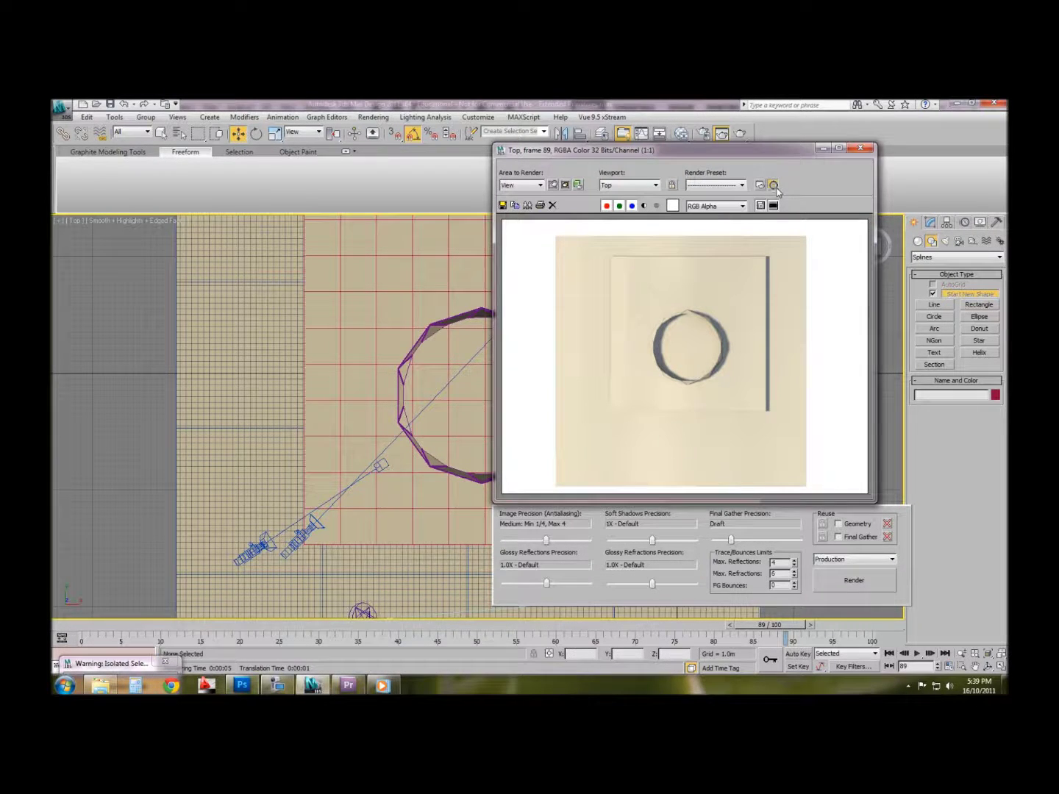
left_click(773, 185)
Lower the mr Photographic Exposure whitepoint and close Environment and Effects
scroll(438, 434, "down", 2)
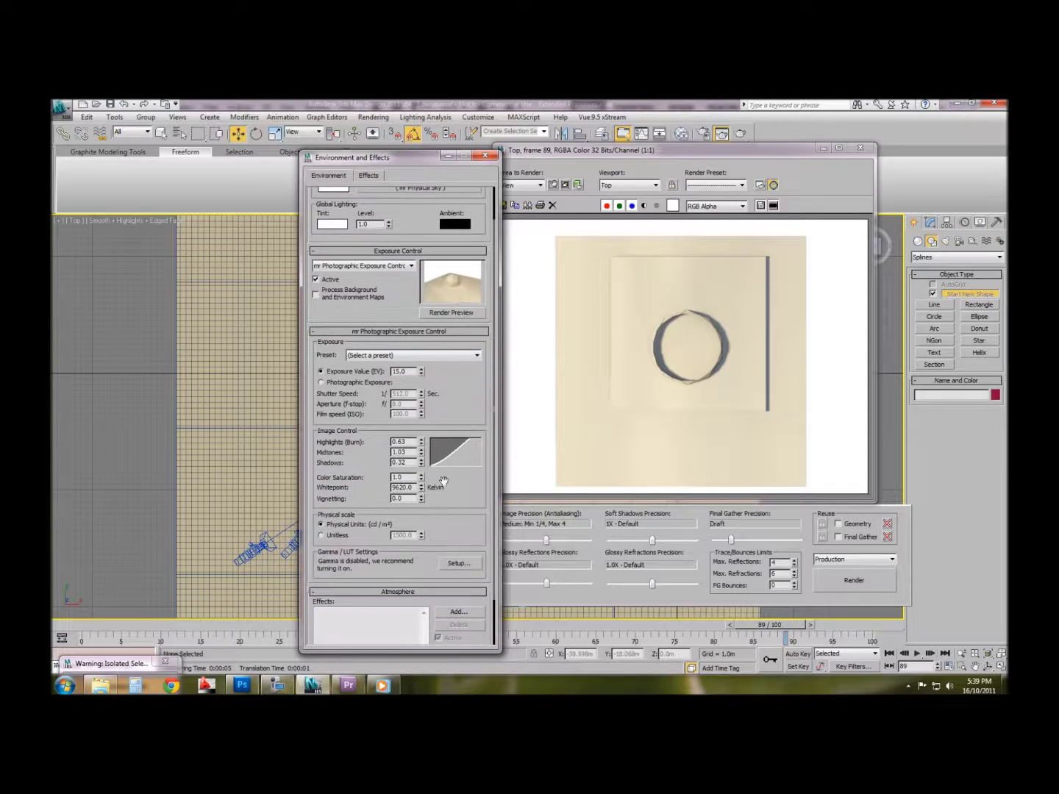
mouse_move(421, 492)
left_mouse_down()
mouse_move(419, 509)
mouse_move(420, 500)
left_mouse_up()
double_click(404, 487)
type("6")
left_click(485, 156)
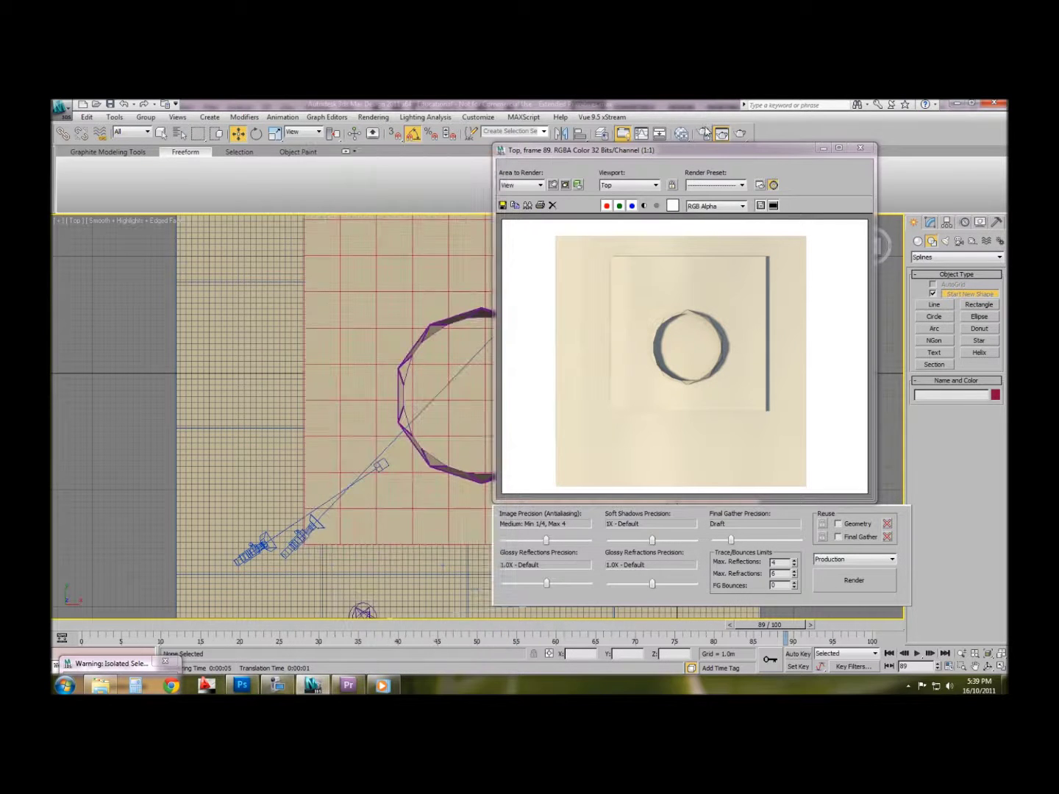
Set the output size to 800 × 600, render the Top view, and close the frame window
left_click(704, 133)
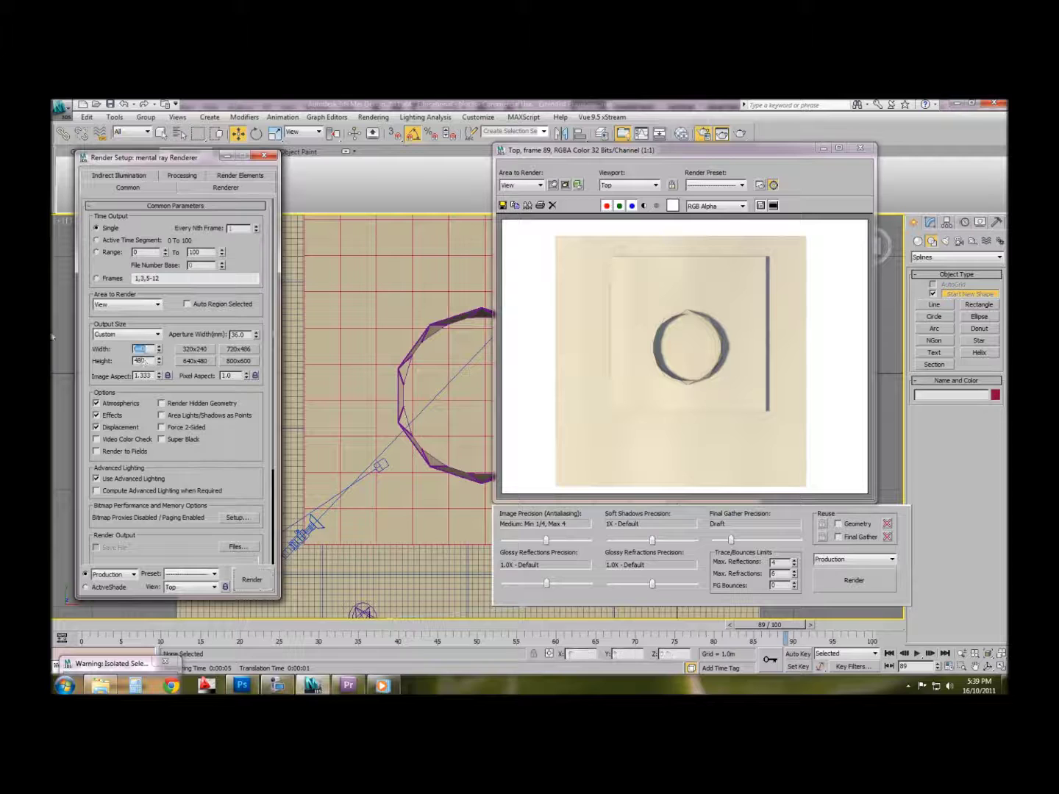
type("800600")
key("Tab")
left_click(872, 581)
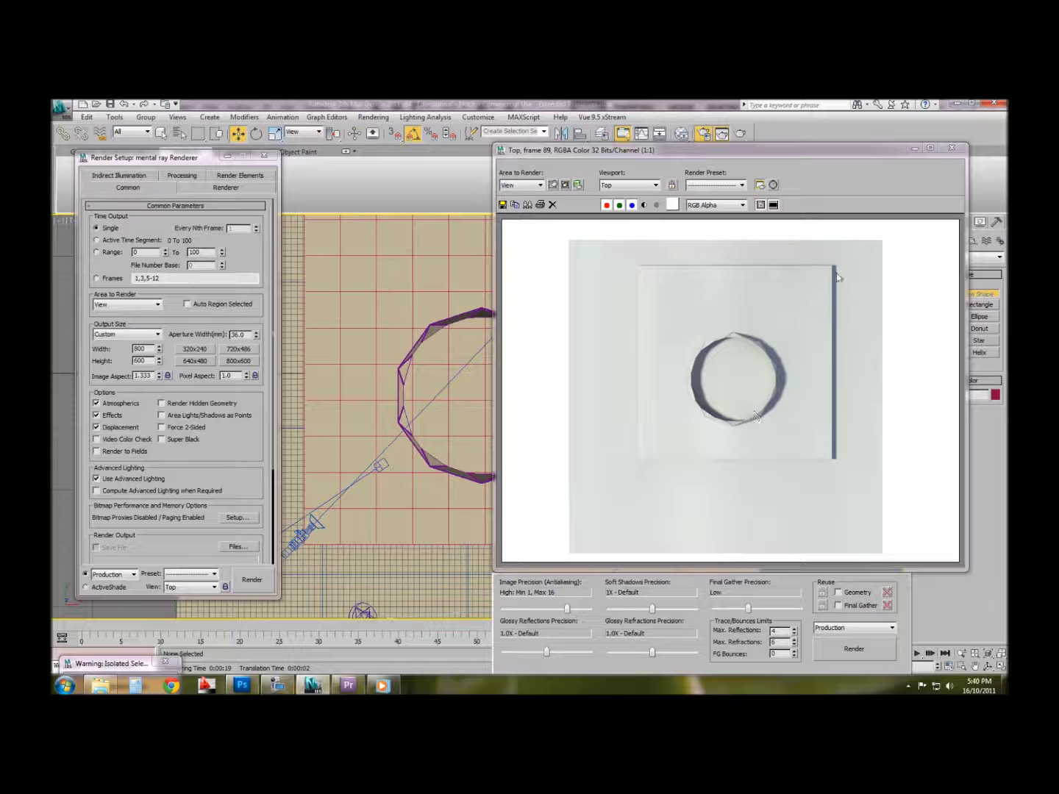
left_click(952, 149)
scroll(679, 428, "down", 5)
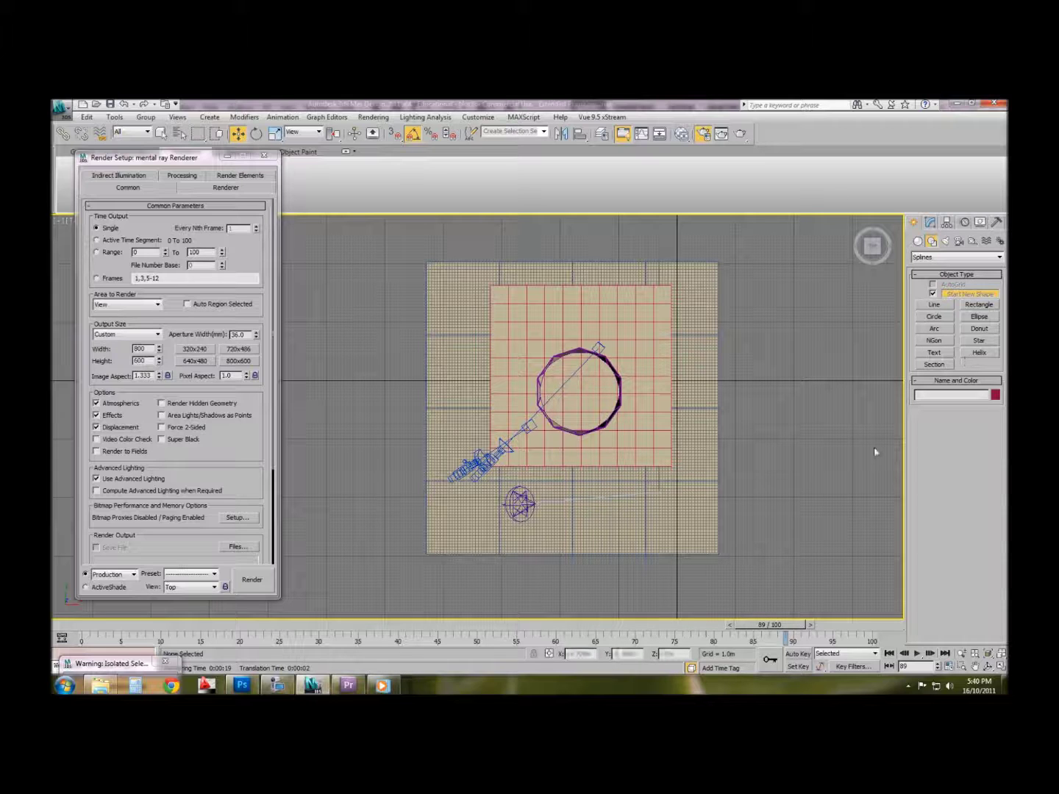
In Perspective view, create a tall box tower and move it beside the dome
key("p")
middle_click_drag(527, 462, 645, 369, "alt")
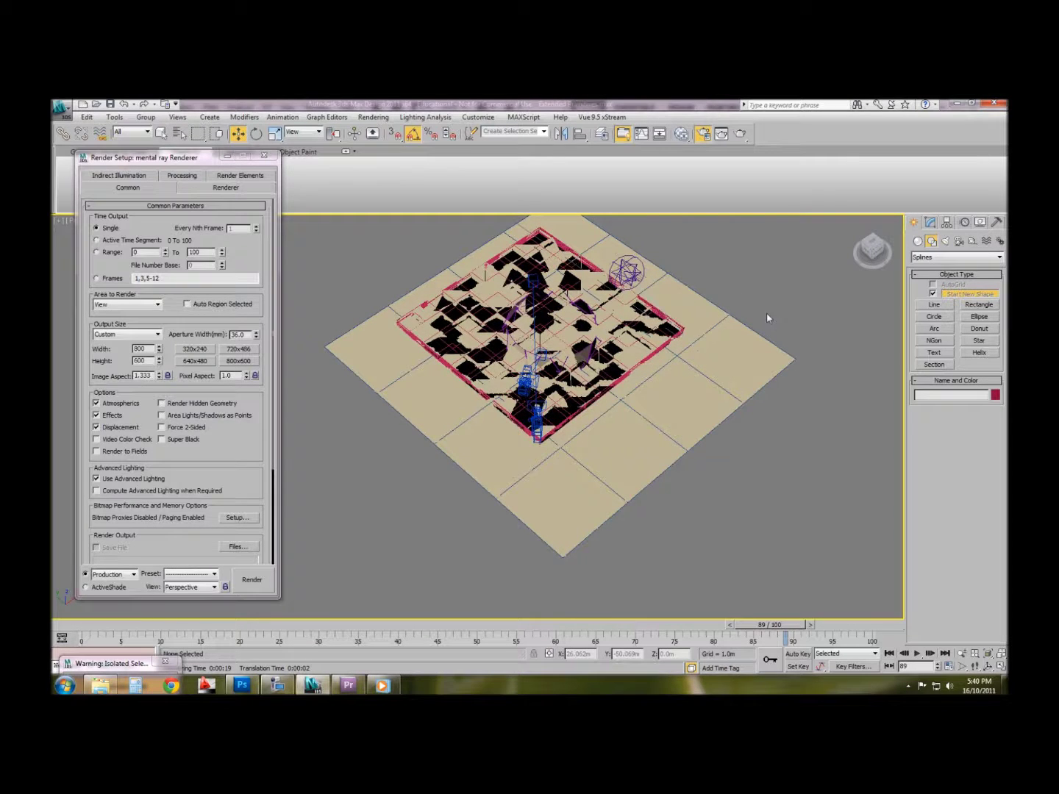
middle_click_drag(767, 318, 816, 328, "alt")
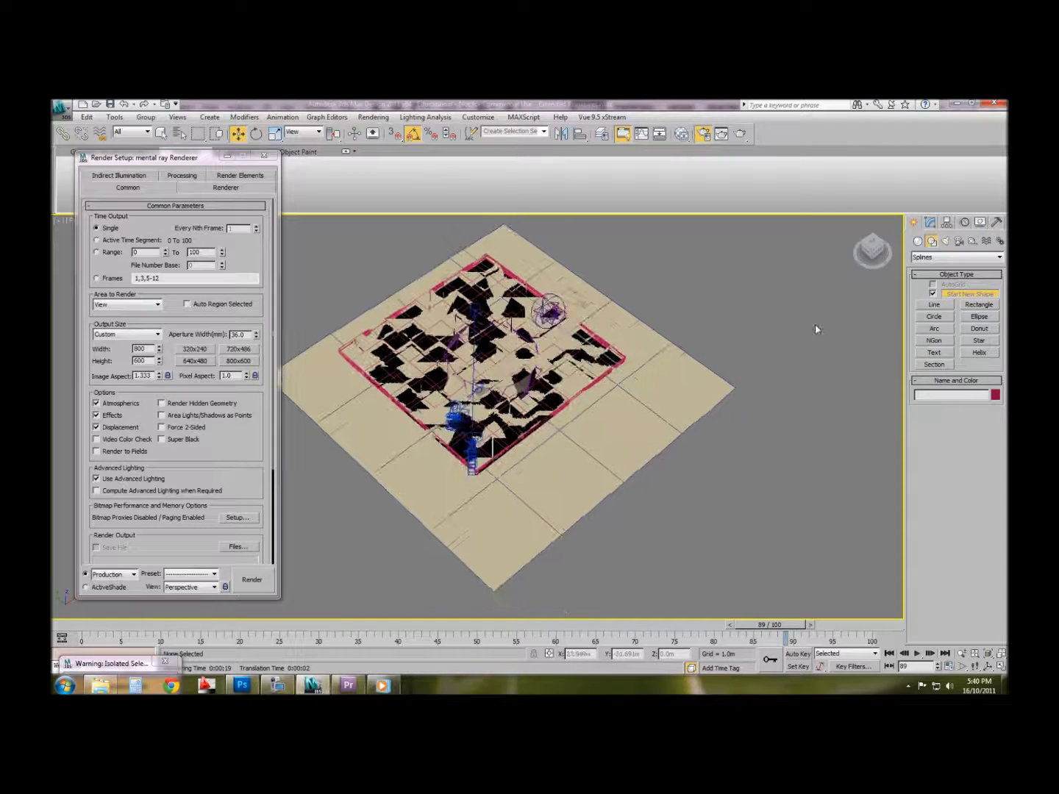
left_click(917, 242)
left_click(945, 297)
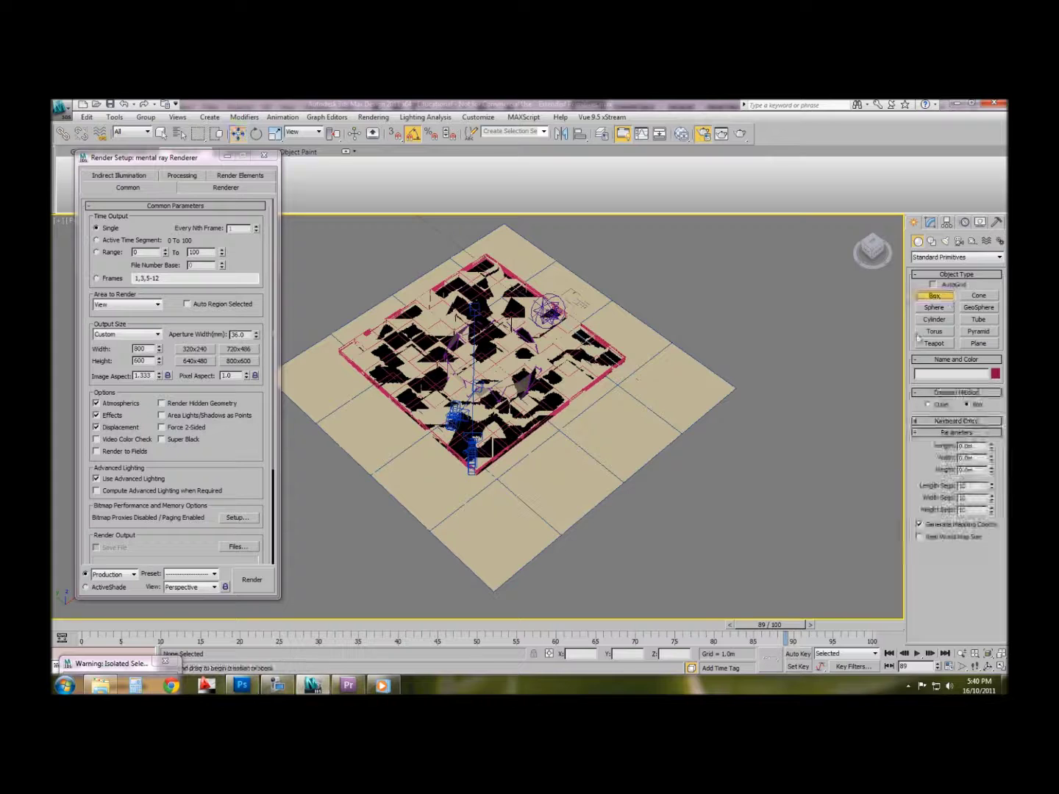
left_click_drag(525, 482, 520, 530)
left_click(506, 405)
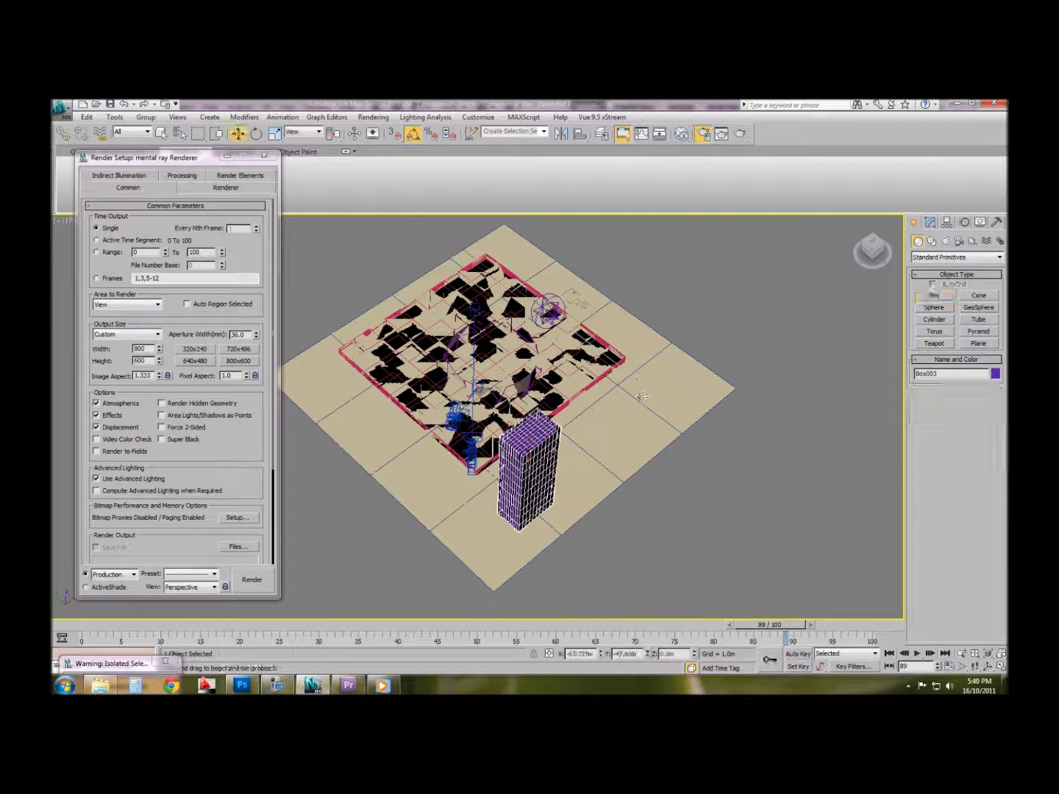
right_click(642, 398)
left_click_drag(514, 462, 348, 318)
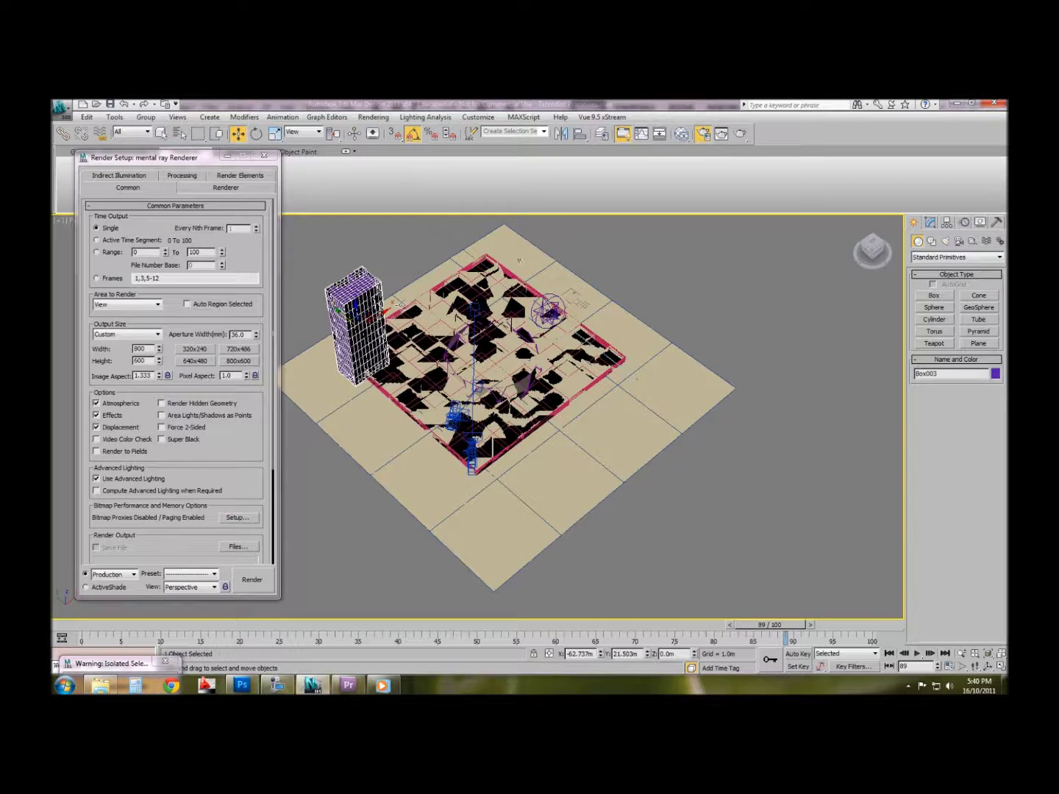
Lengthen Plane001 to 380m, reselect the tower box and open the material editor
left_click(588, 308)
left_click(930, 221)
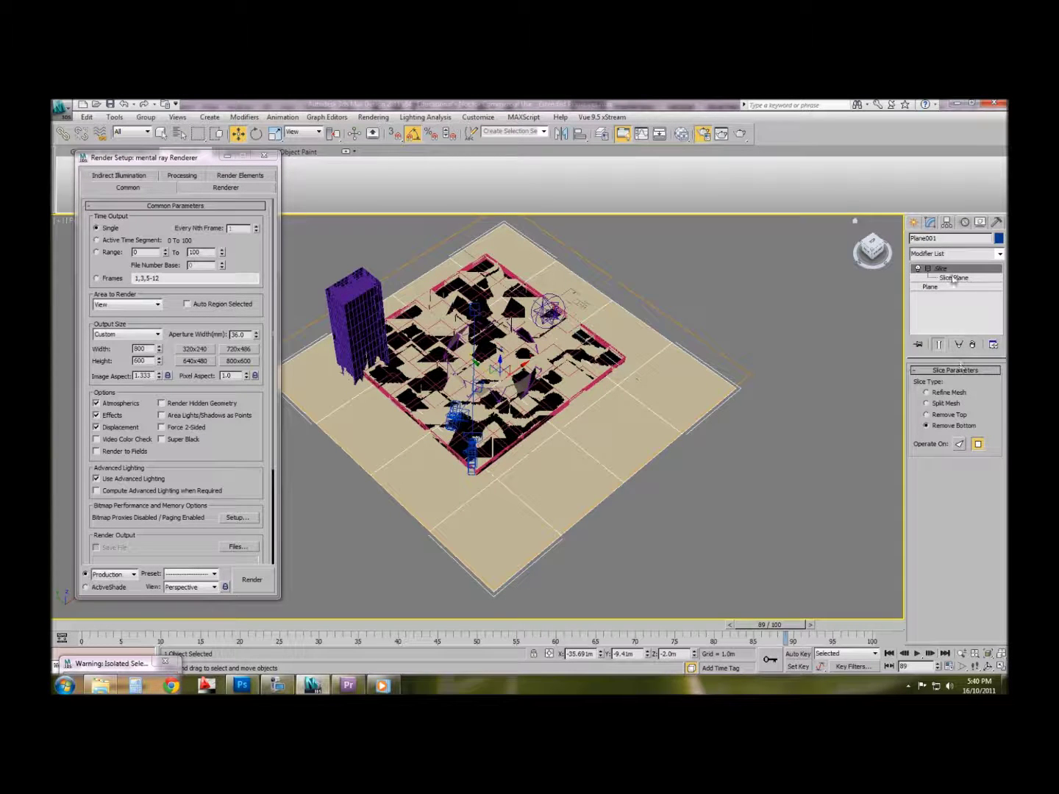
left_click(930, 287)
left_click_drag(991, 383, 990, 398)
left_click(355, 318)
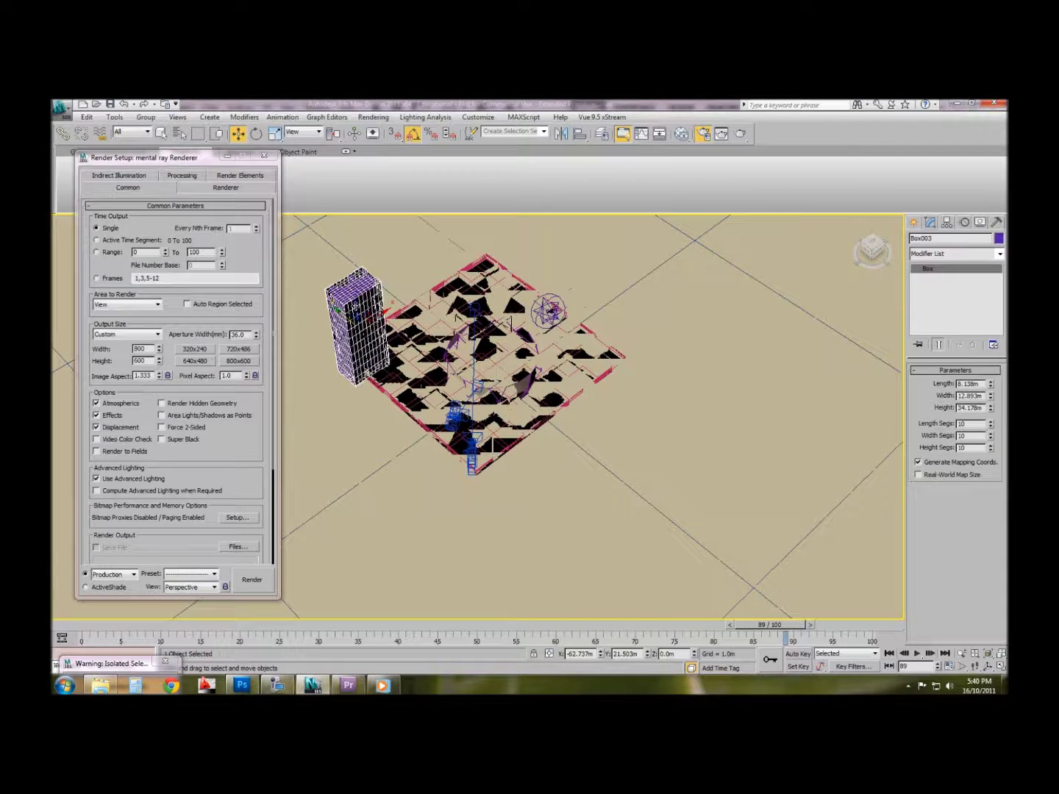
key("m")
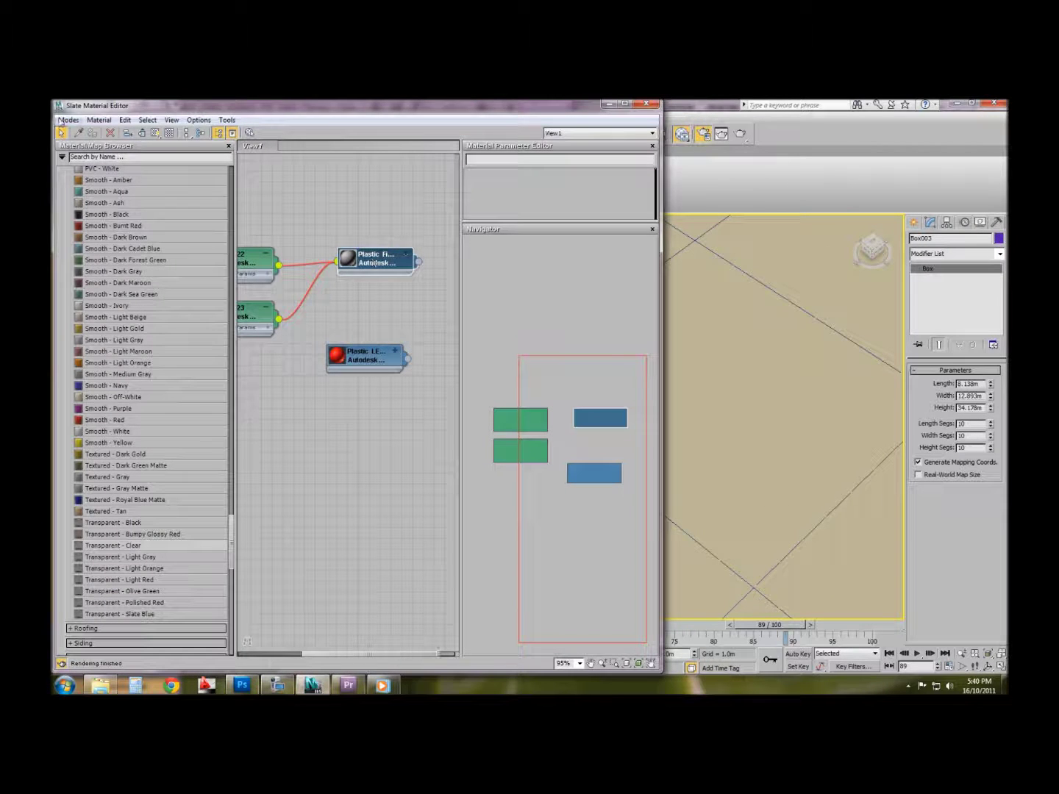
Move aside and close the Slate Material Editor, returning the viewport to Top view
left_click_drag(465, 115, 926, 195)
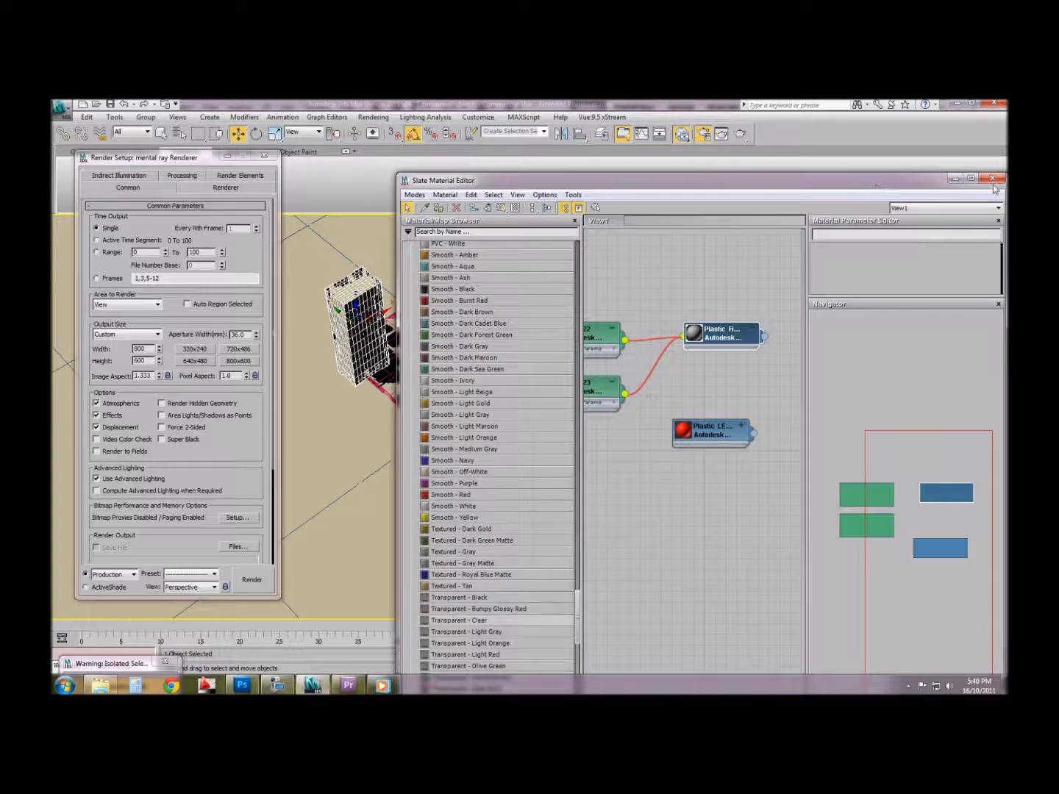
key("m")
key("m")
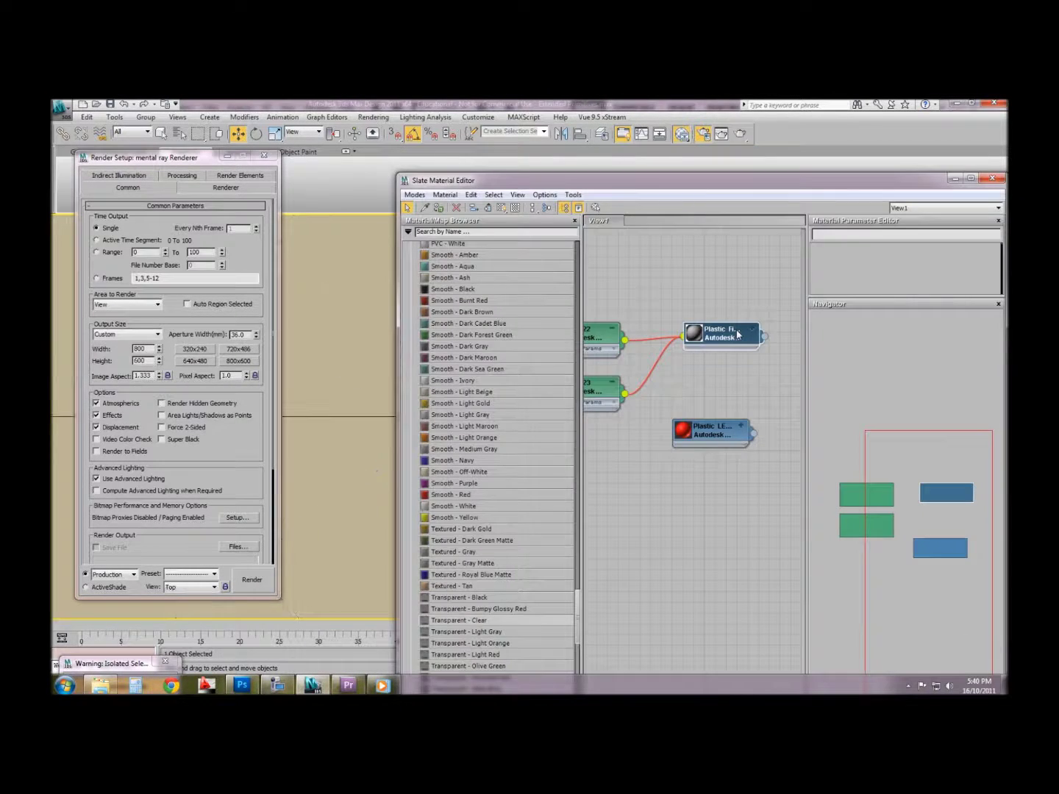
key("t")
key("m")
Render the framed Top view, move the frame window aside and open Save Image
scroll(655, 425, "down", 6)
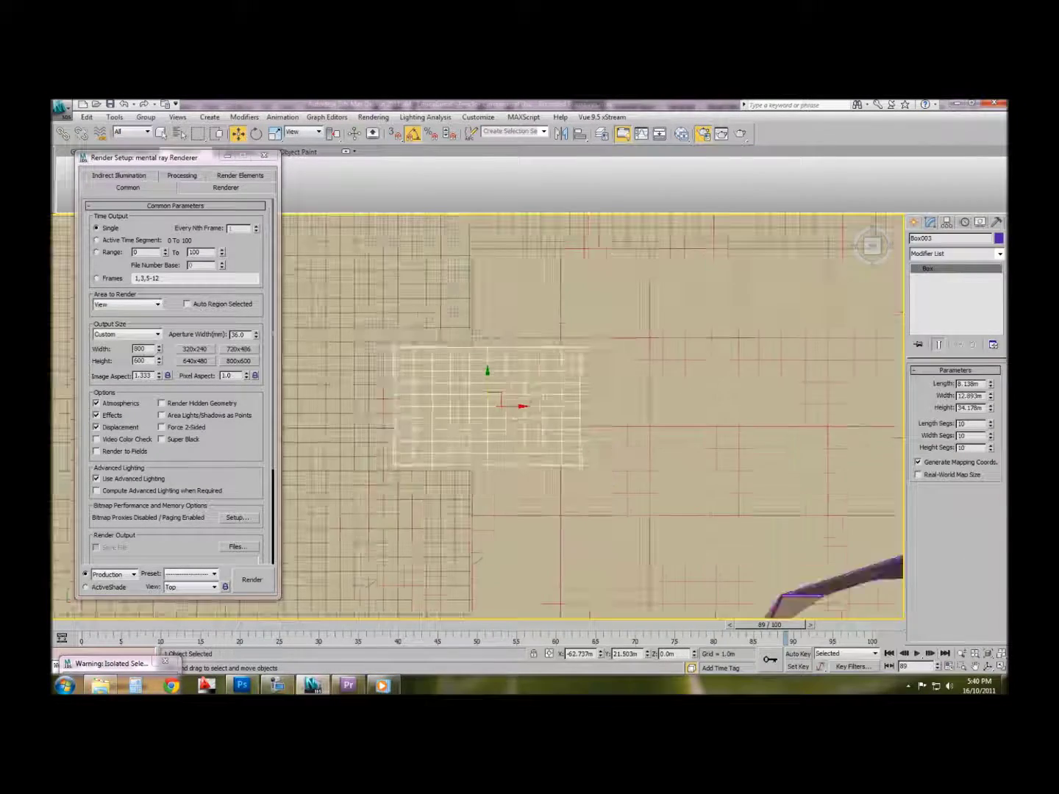
middle_click_drag(680, 424, 640, 433)
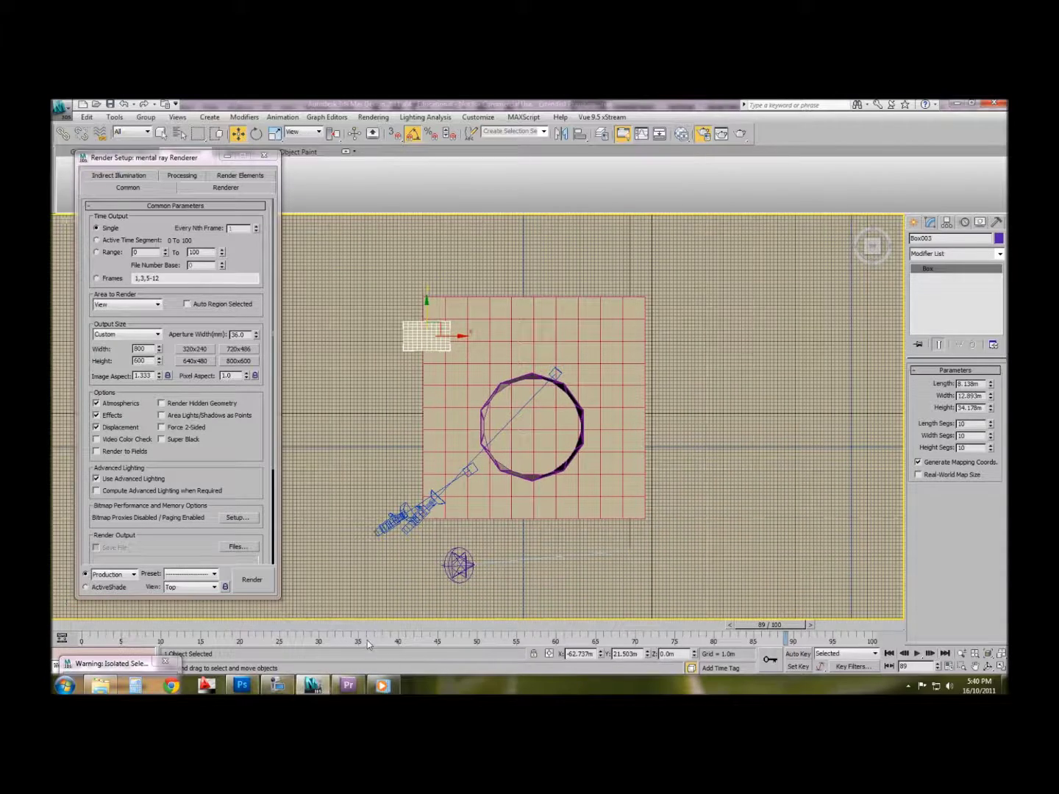
left_click(278, 685)
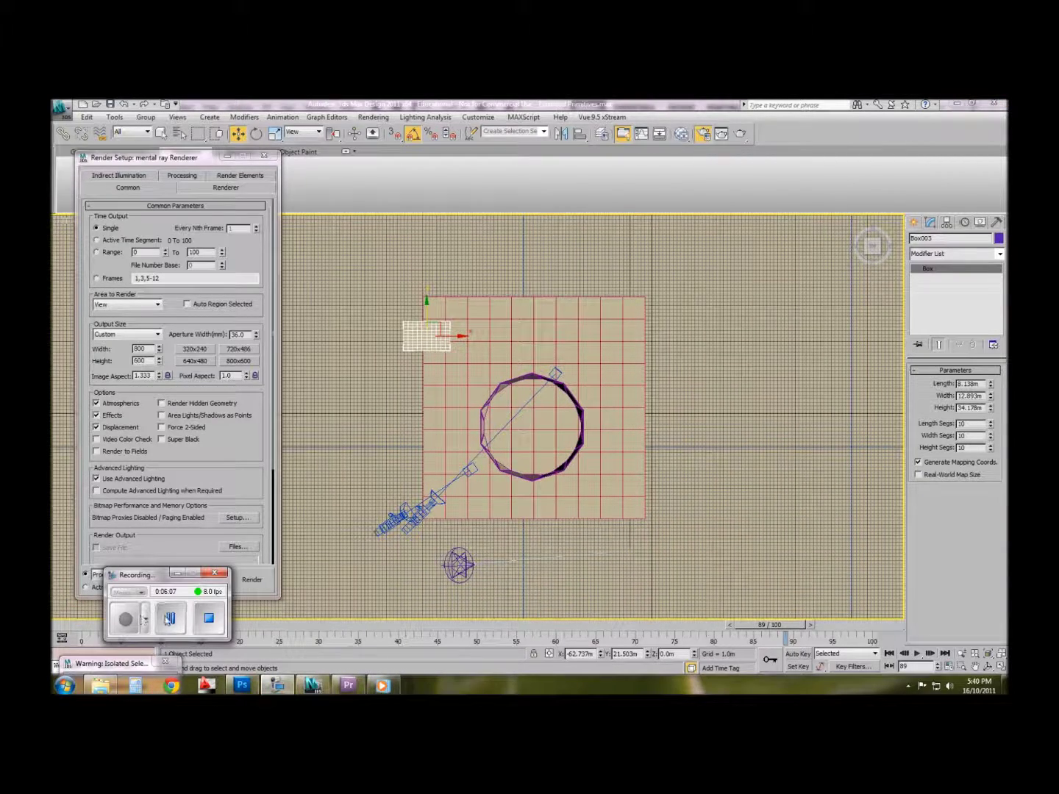
left_click(168, 619)
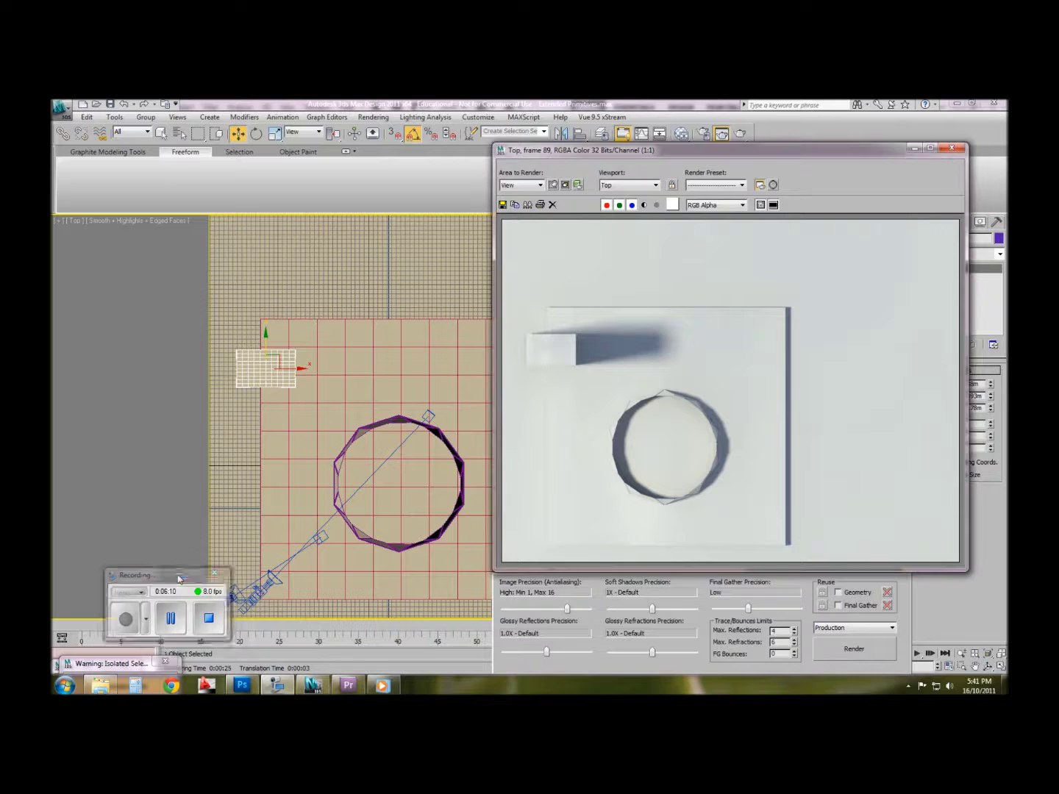
left_click(179, 574)
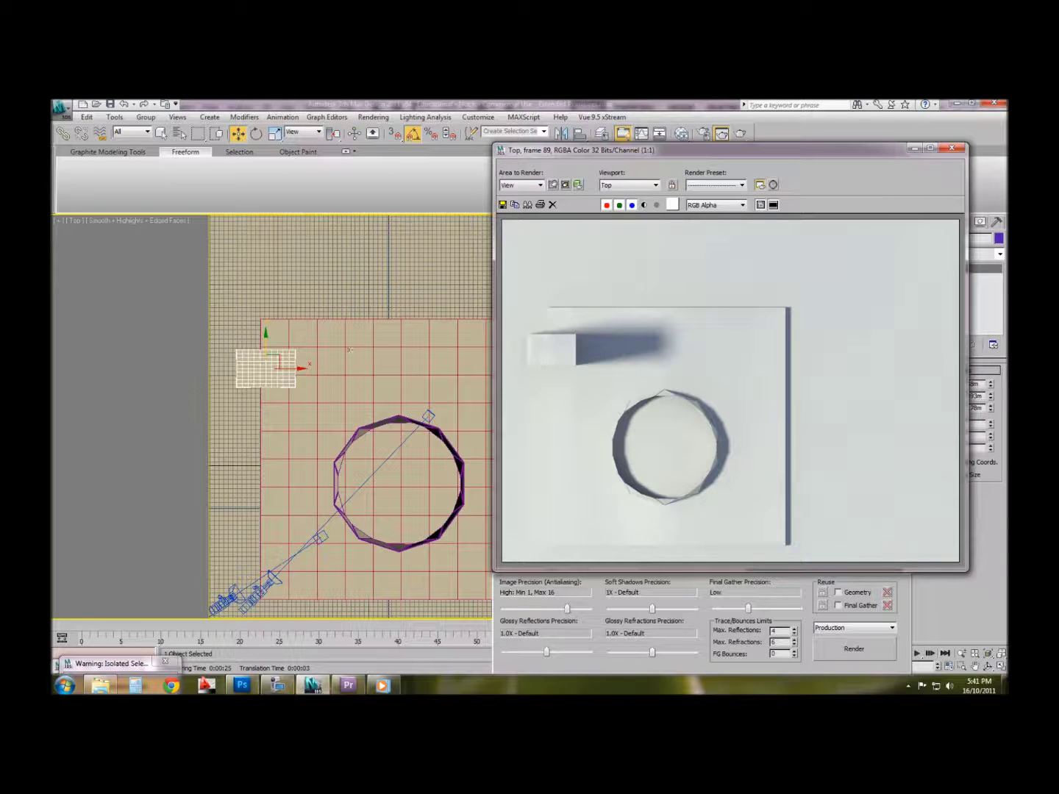
left_click_drag(788, 155, 735, 165)
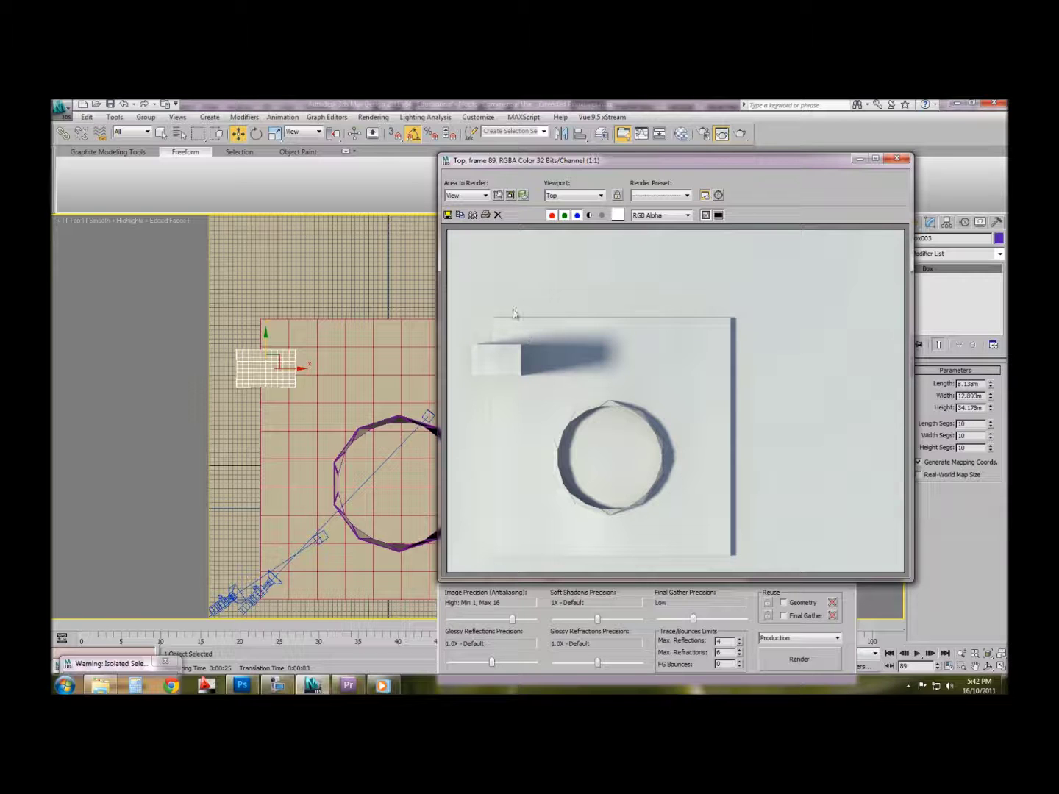
left_click(447, 215)
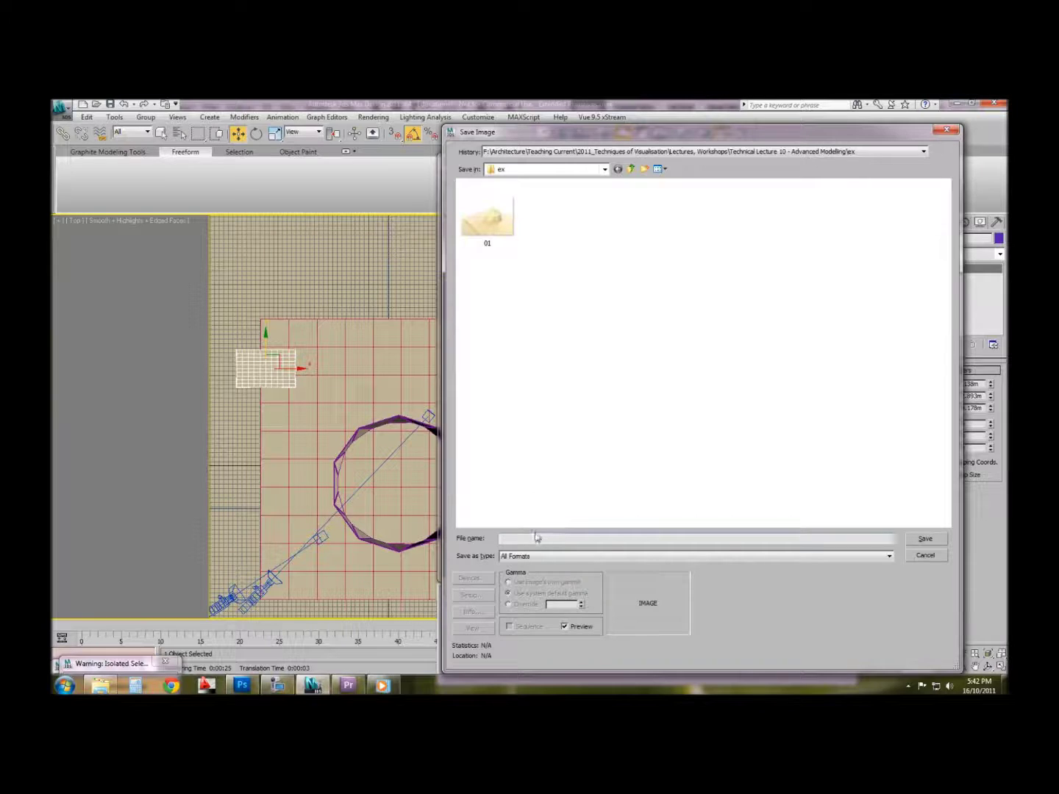
Save the render as TIF image plan_02, accepting the TIF Image Control settings
left_click(534, 538)
type("e")
left_click(599, 555)
left_click(572, 652)
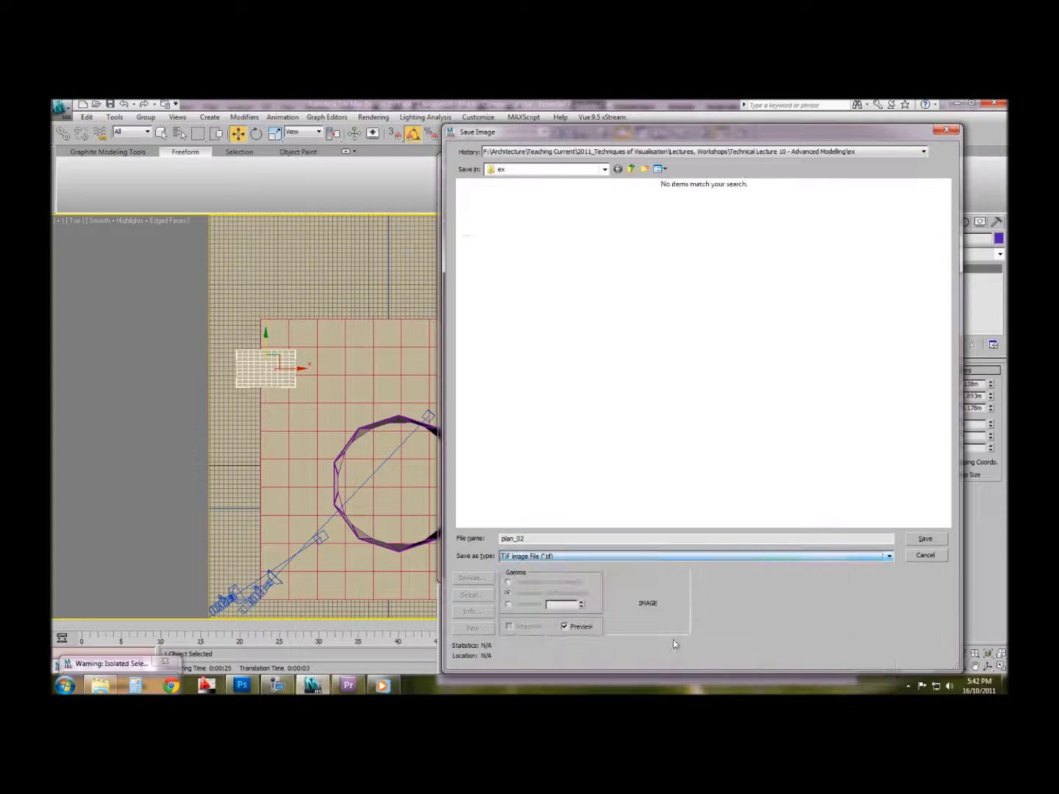
left_click(914, 540)
left_click(766, 427)
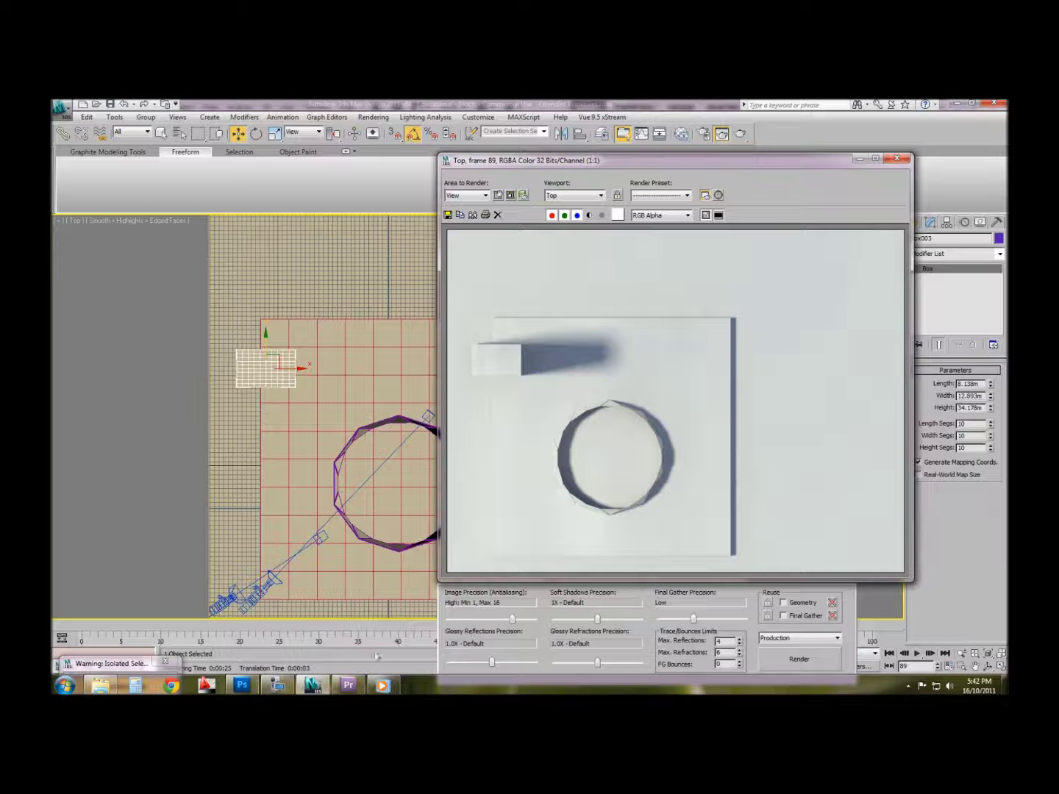
Open plan_02.tif in Photoshop and dismiss the locked-layer error
left_click(242, 684)
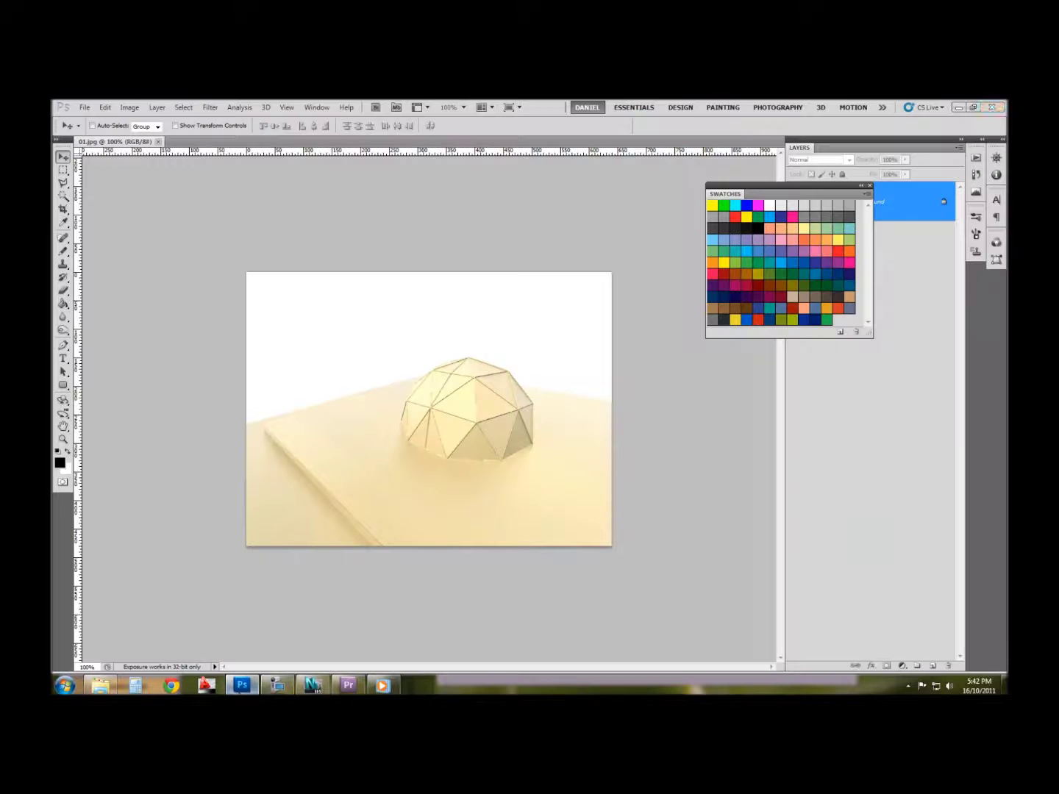
key("ctrl+o")
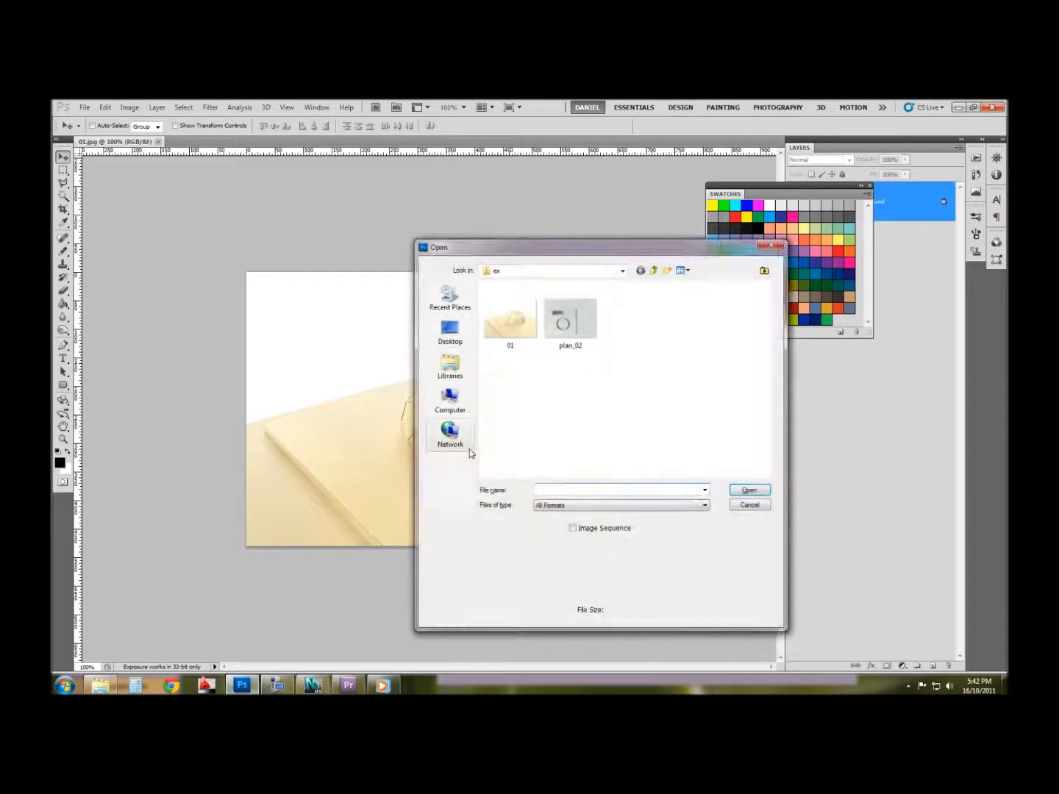
left_click(574, 326)
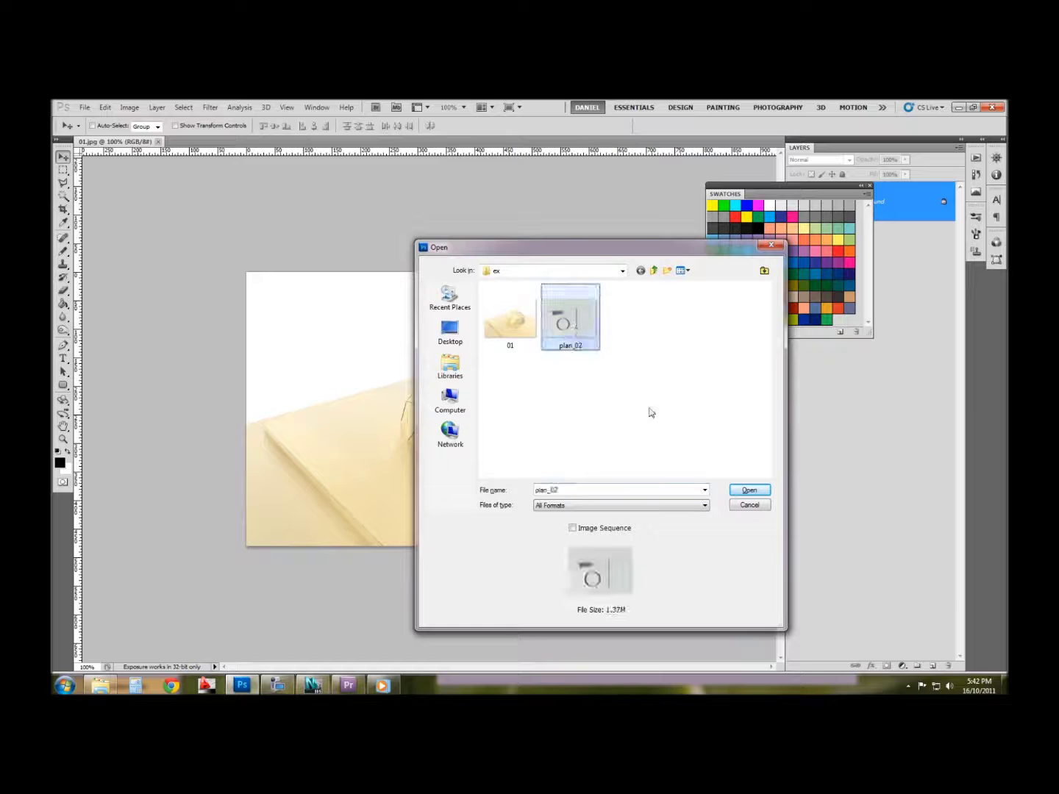
left_click(750, 490)
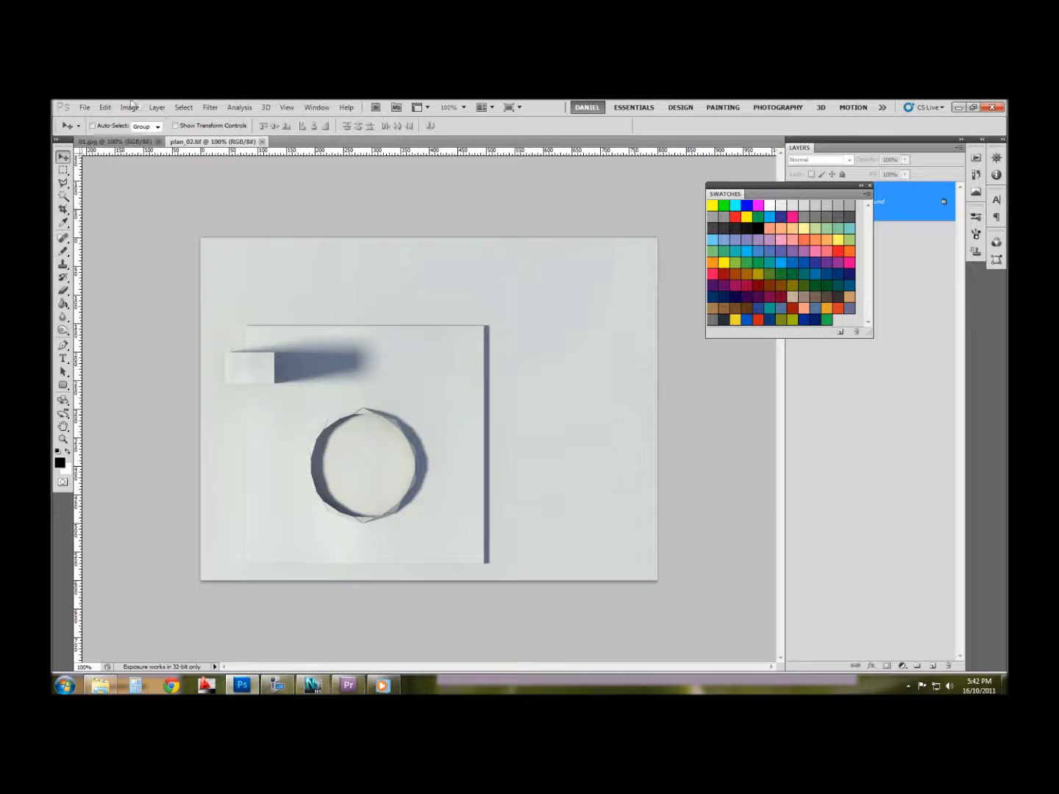
left_click(135, 108)
left_click(158, 190)
left_click(251, 308)
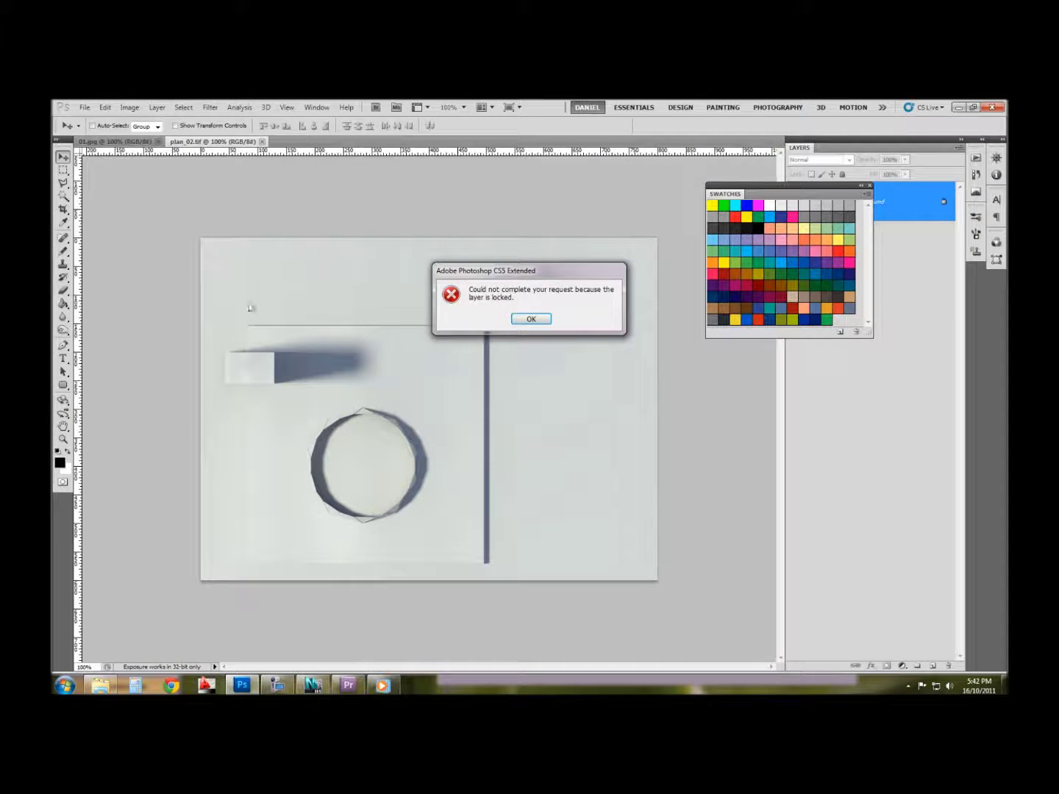
left_click(540, 320)
Apply a Levels adjustment with black input 75 and white input 212
left_click(129, 107)
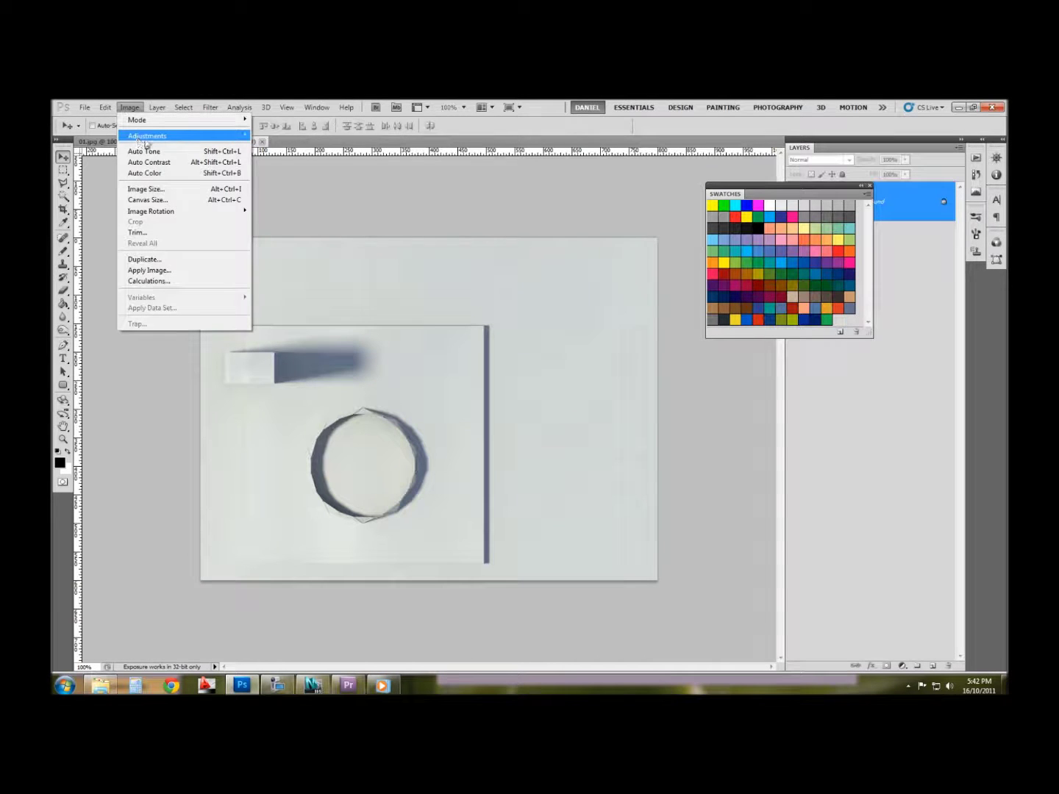
mouse_move(162, 135)
left_click(288, 145)
left_click_drag(243, 348, 700, 423)
left_click_drag(584, 553, 626, 552)
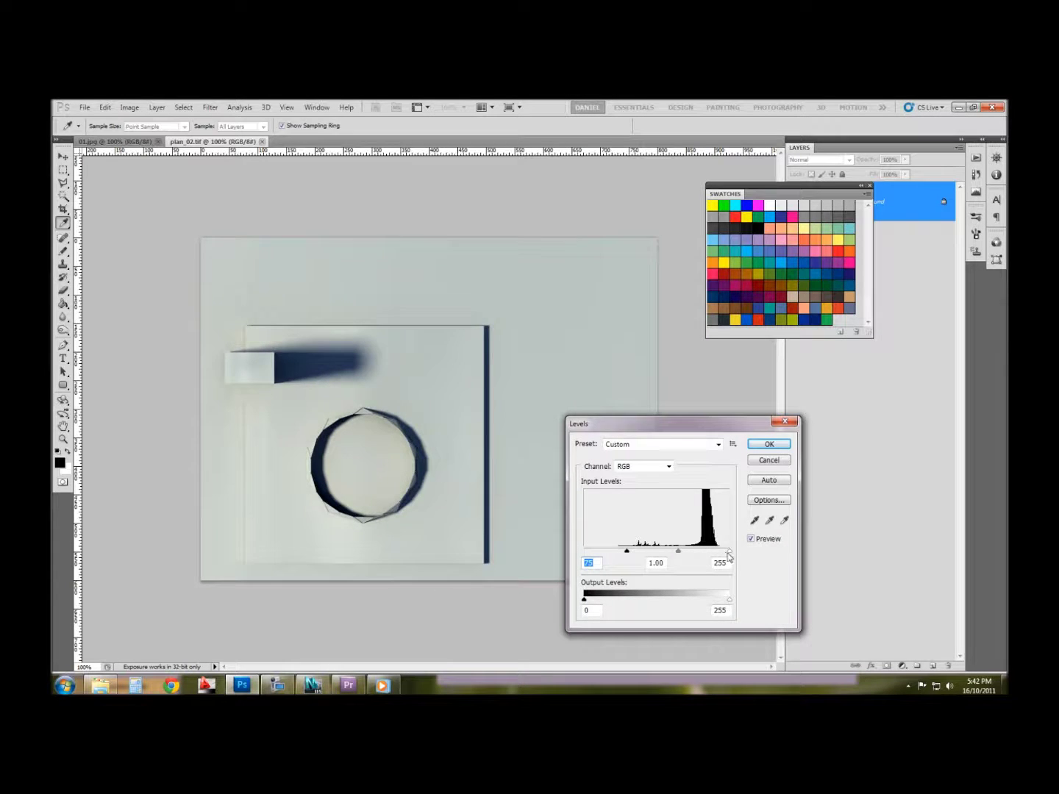
left_click_drag(730, 552, 665, 553)
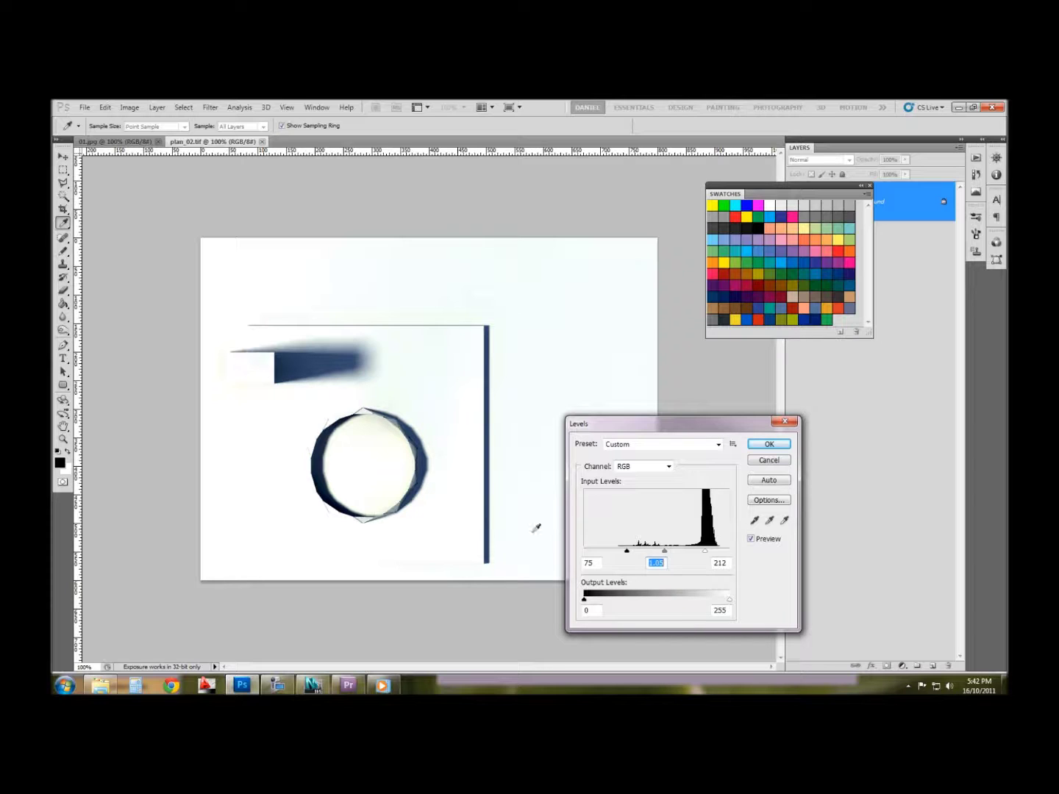
left_click(769, 444)
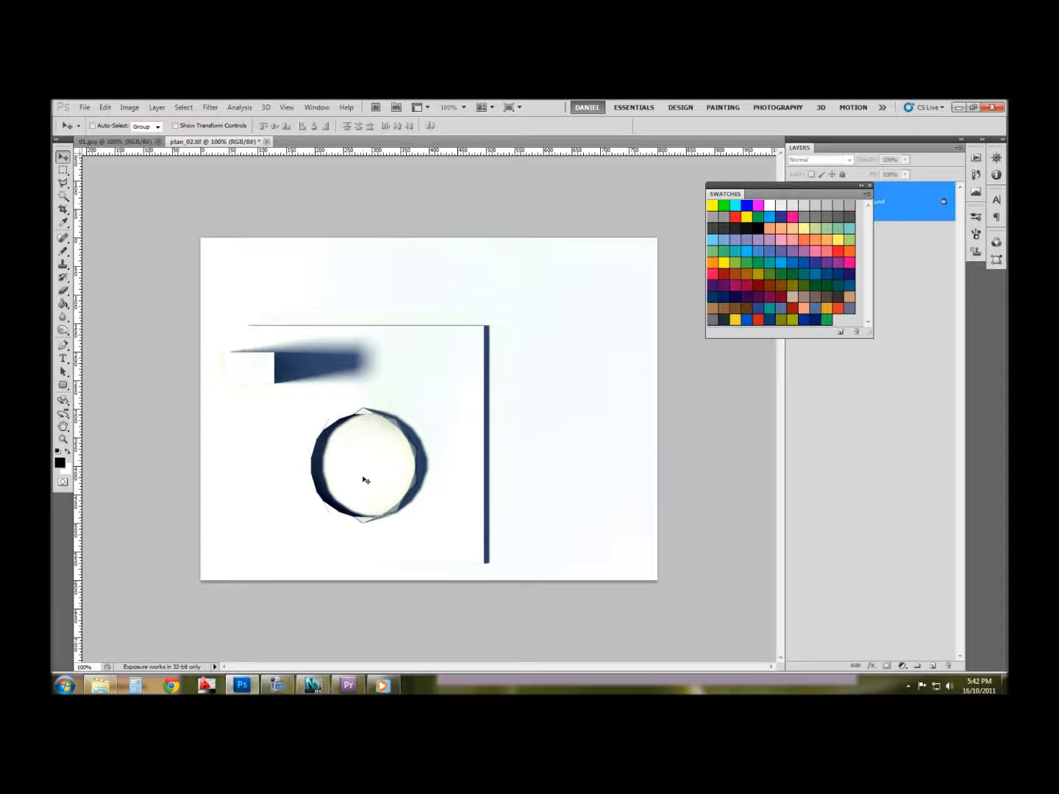
Inspect the circle's shadow edge zoomed in, then discard two trial crop boxes
key("ctrl+plus")
key("ctrl+plus")
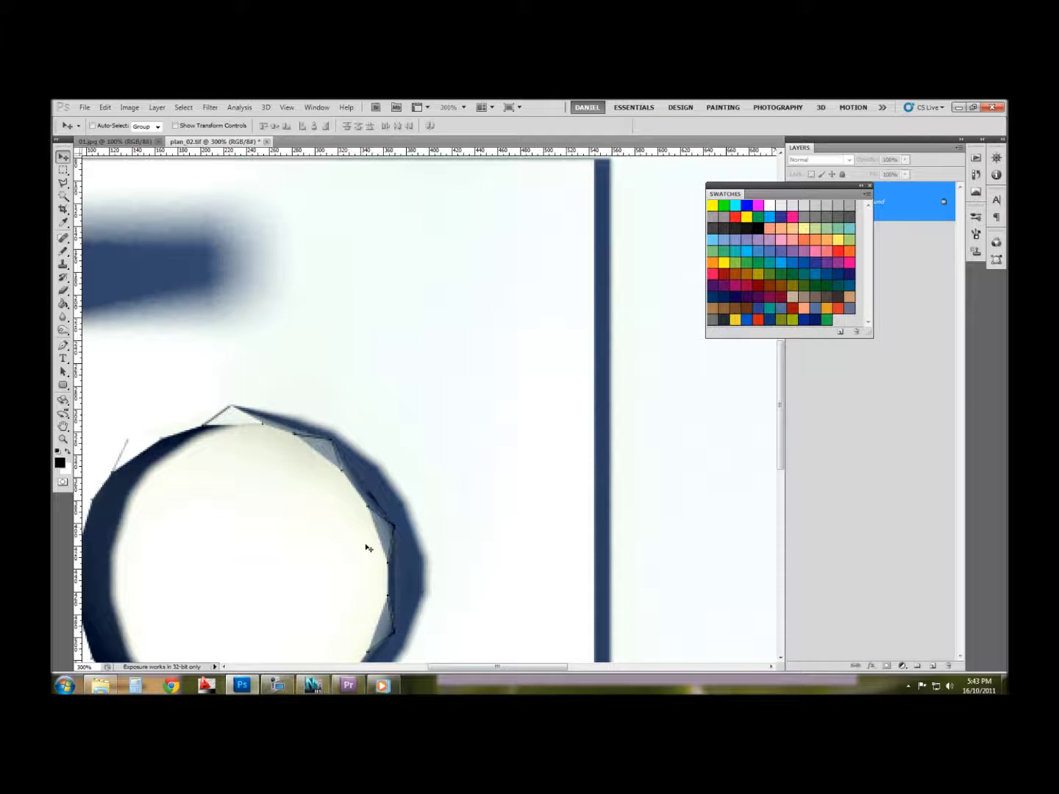
key("ctrl+minus")
key("ctrl+minus")
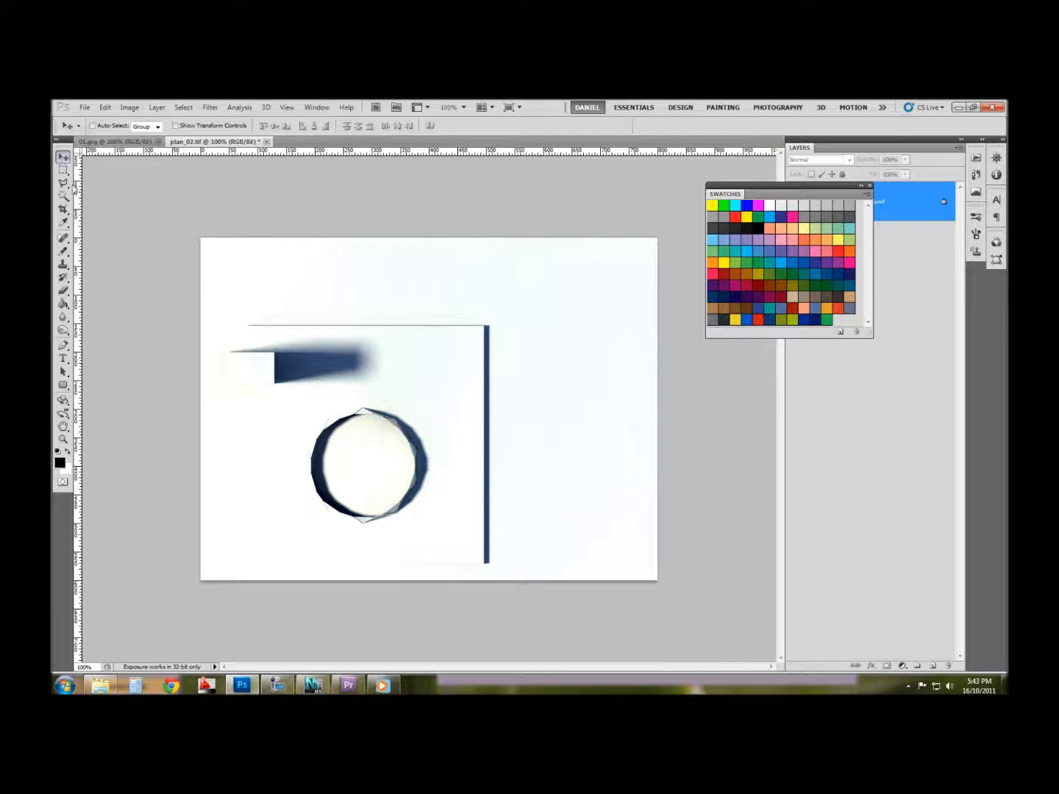
left_click(63, 210)
left_click_drag(174, 227, 809, 645)
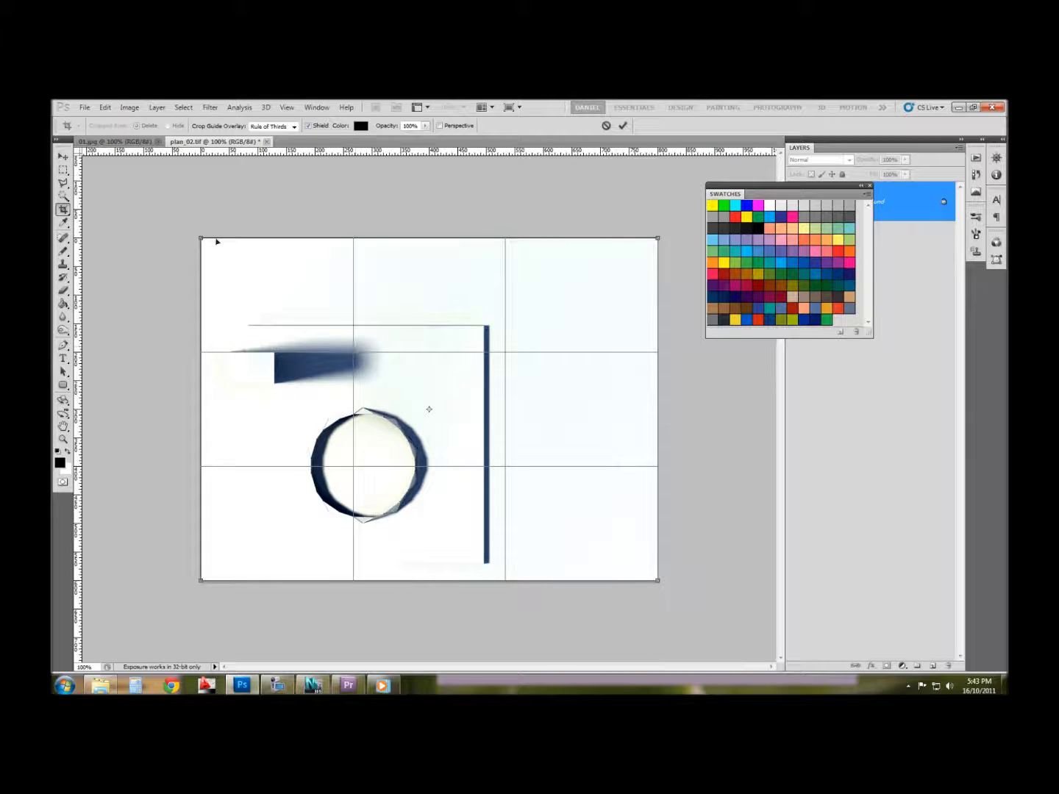
key("Escape")
left_click_drag(200, 237, 626, 510)
key("Escape")
Crop the plan to a tight frame around the tower and dome shadows
left_click_drag(211, 261, 615, 487)
left_click_drag(407, 468, 409, 526)
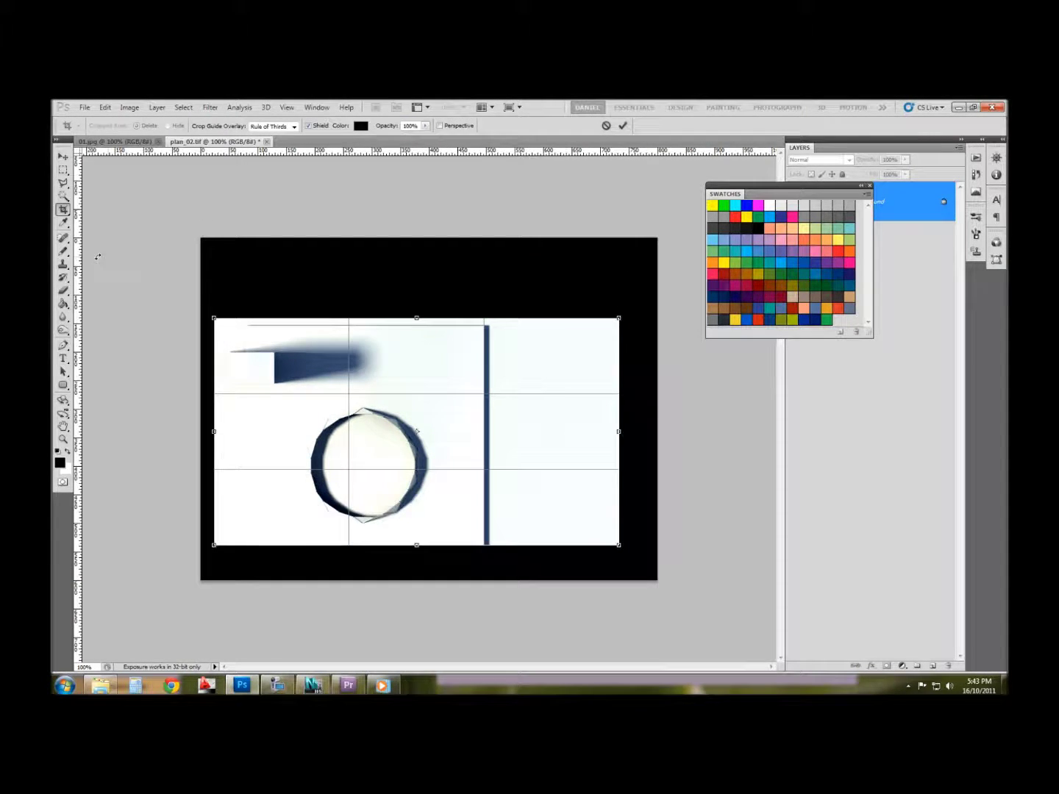
left_click_drag(282, 434, 269, 424)
left_click_drag(404, 536, 404, 565)
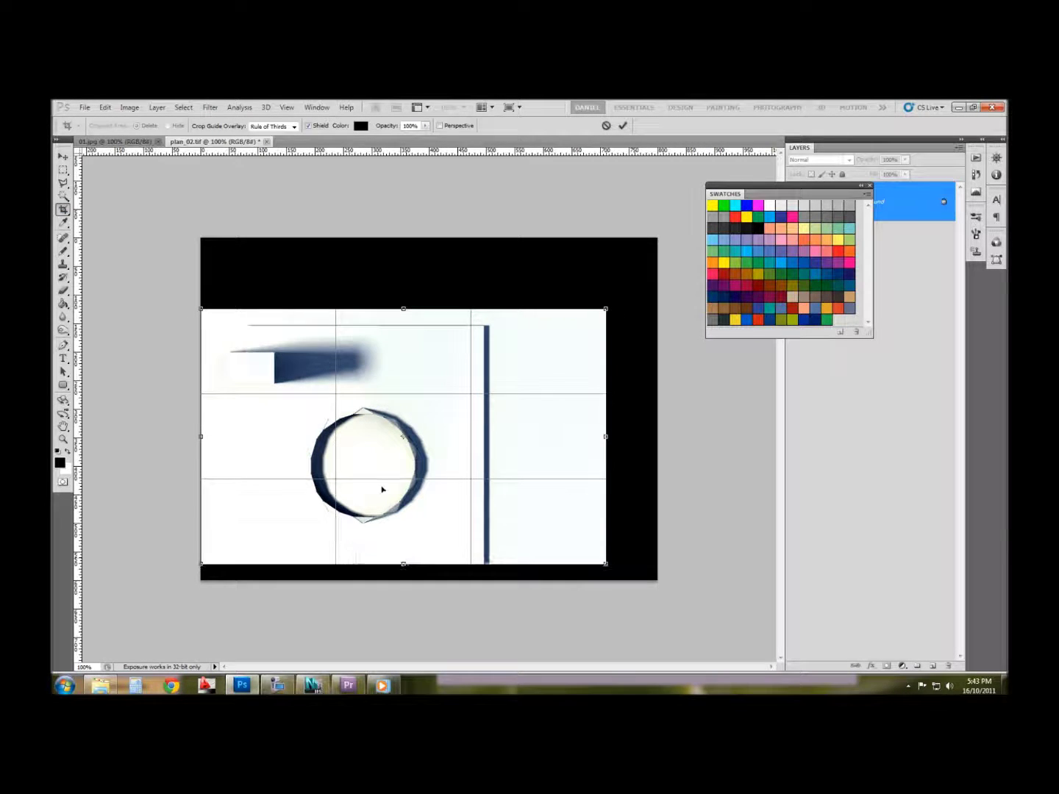
left_click_drag(405, 310, 407, 267)
left_click_drag(377, 461, 403, 464)
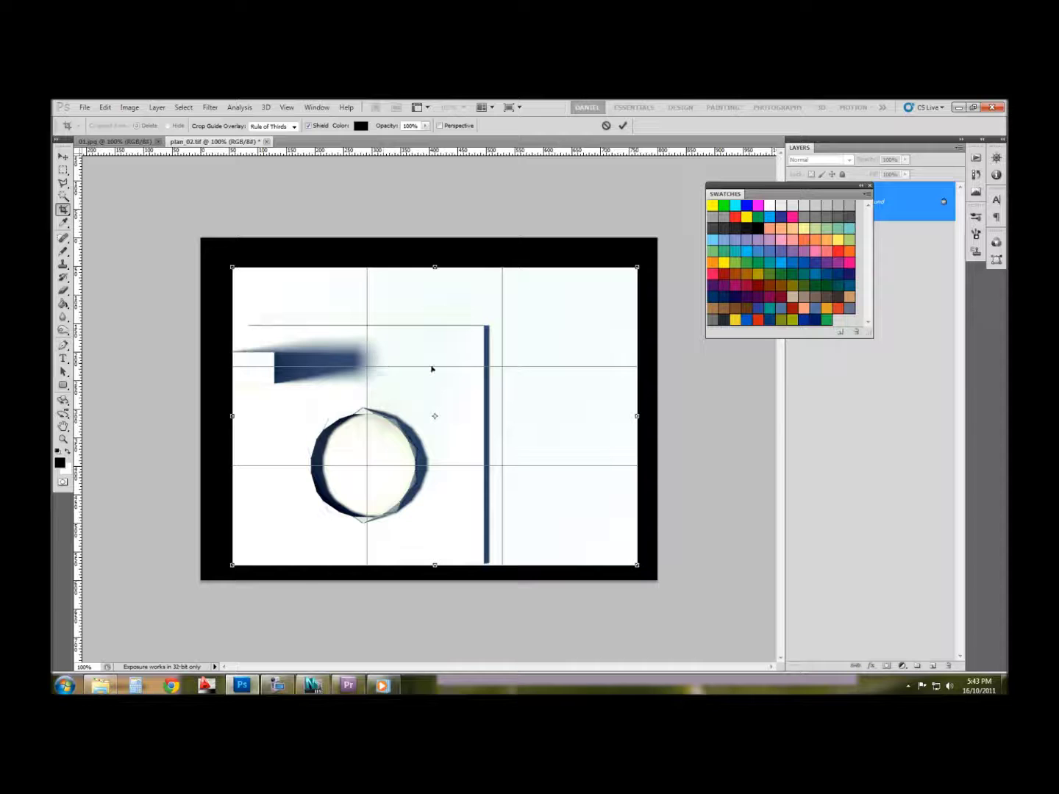
key("Return")
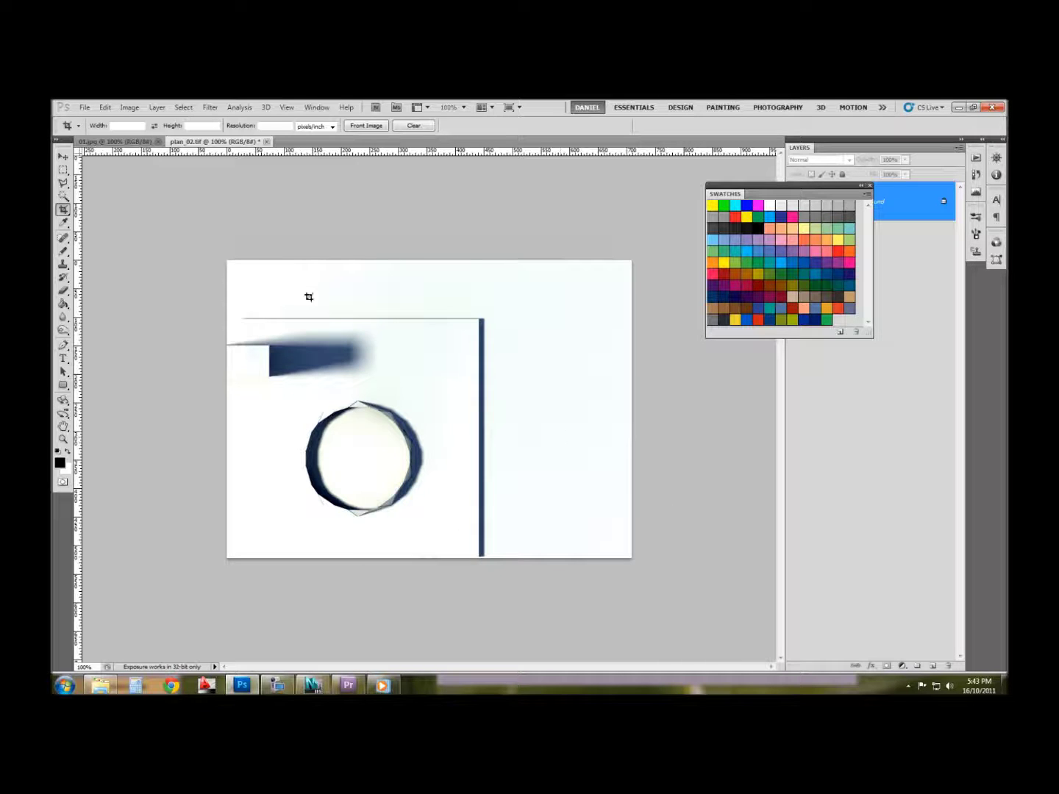
Return to the Move tool and collapse the Swatches panel
left_click(63, 156)
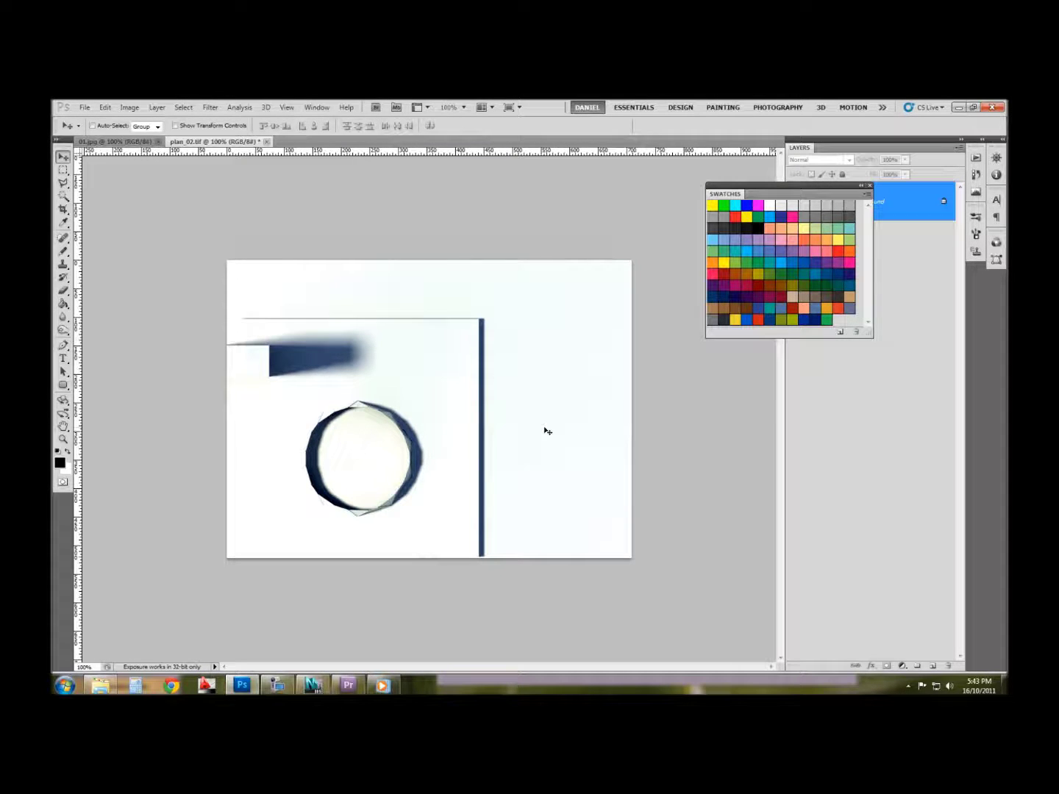
left_click(861, 185)
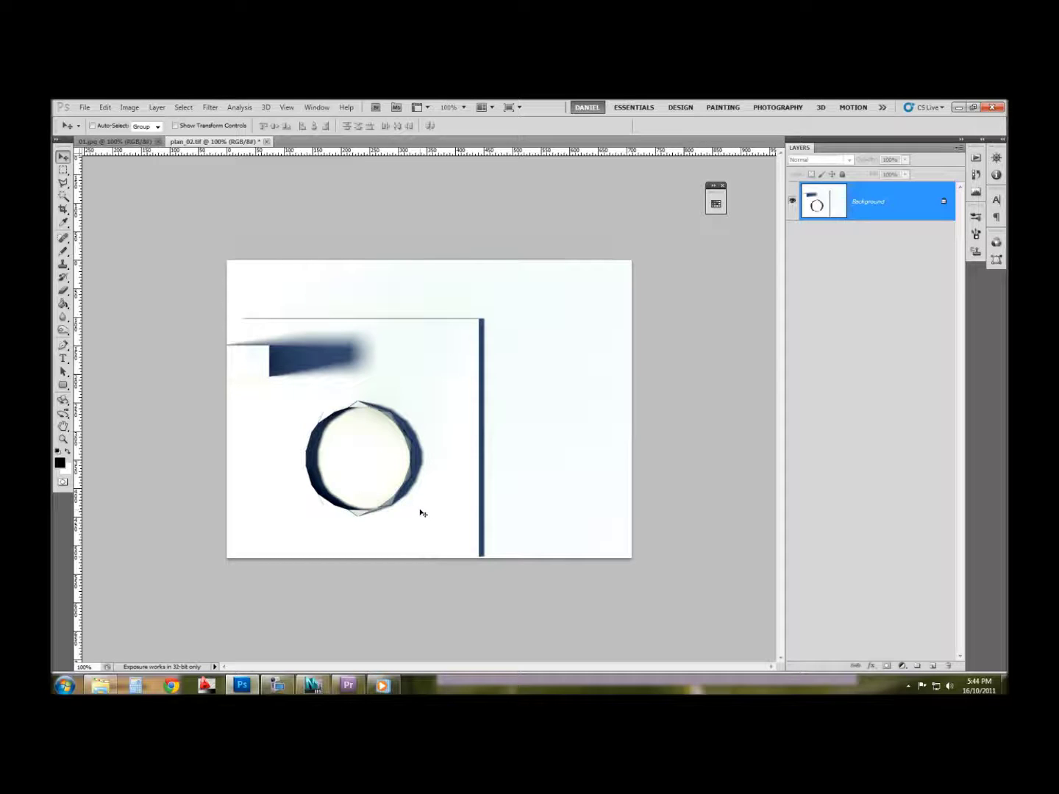
Compare against the 3ds Max render and 01.jpg, then return to plan_02.tif
left_click(313, 685)
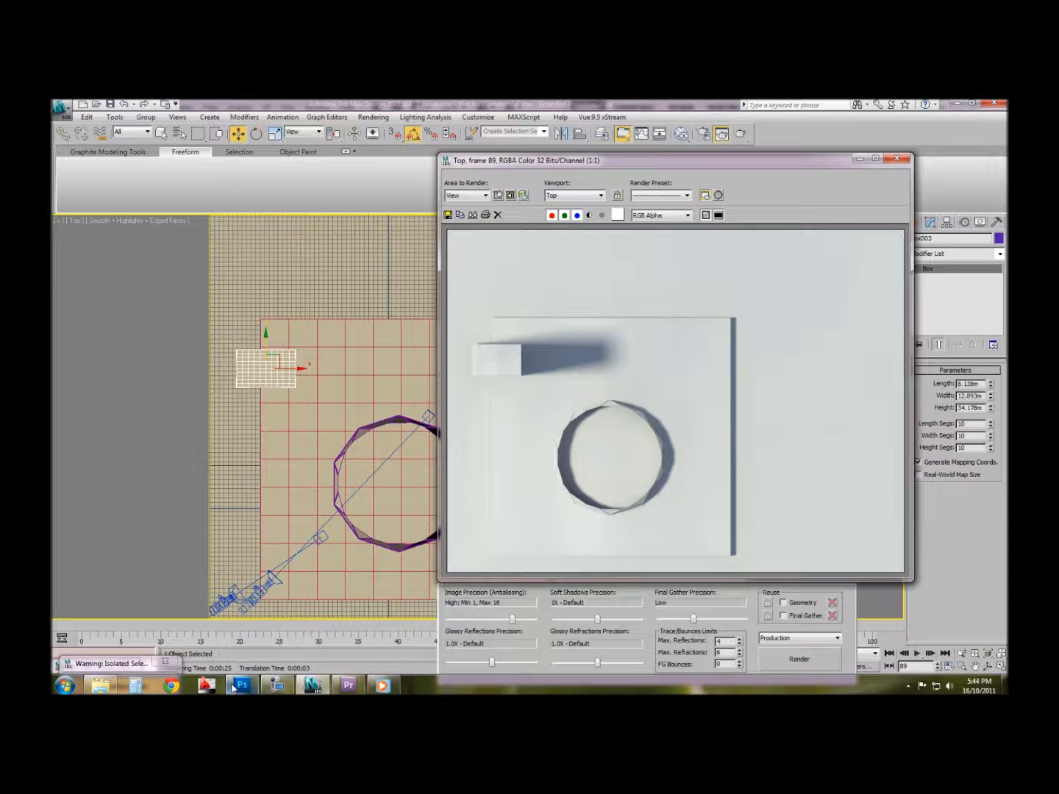
mouse_move(233, 687)
left_click(233, 688)
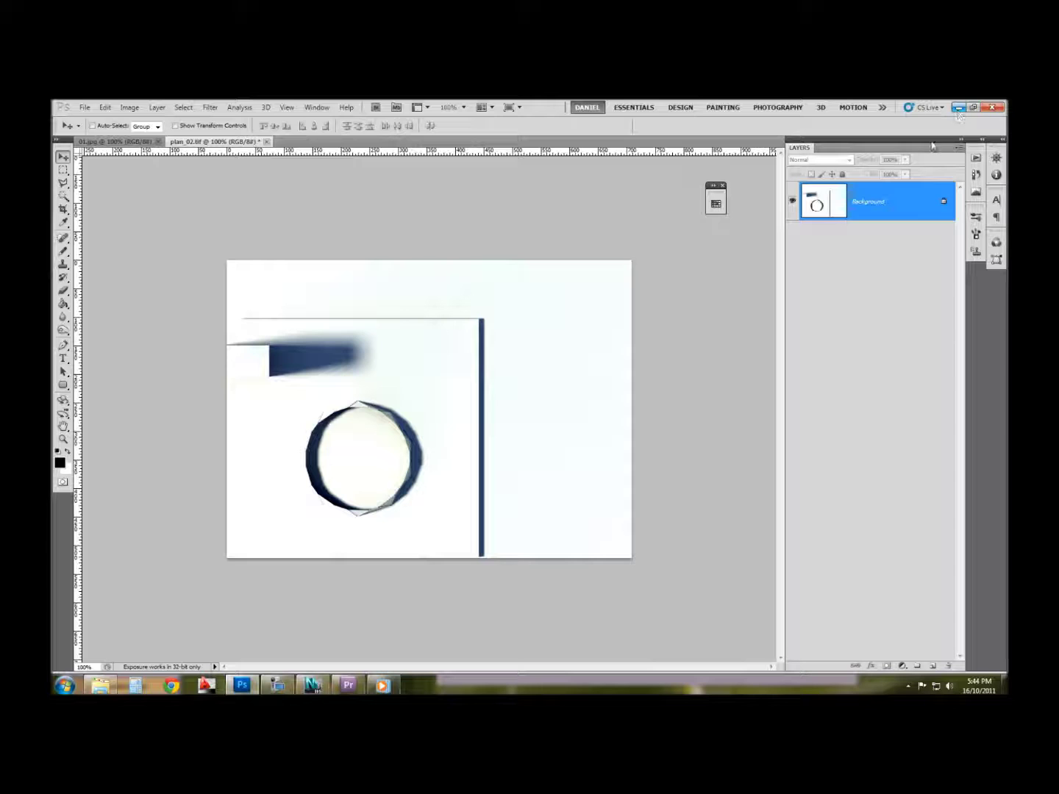
mouse_move(277, 689)
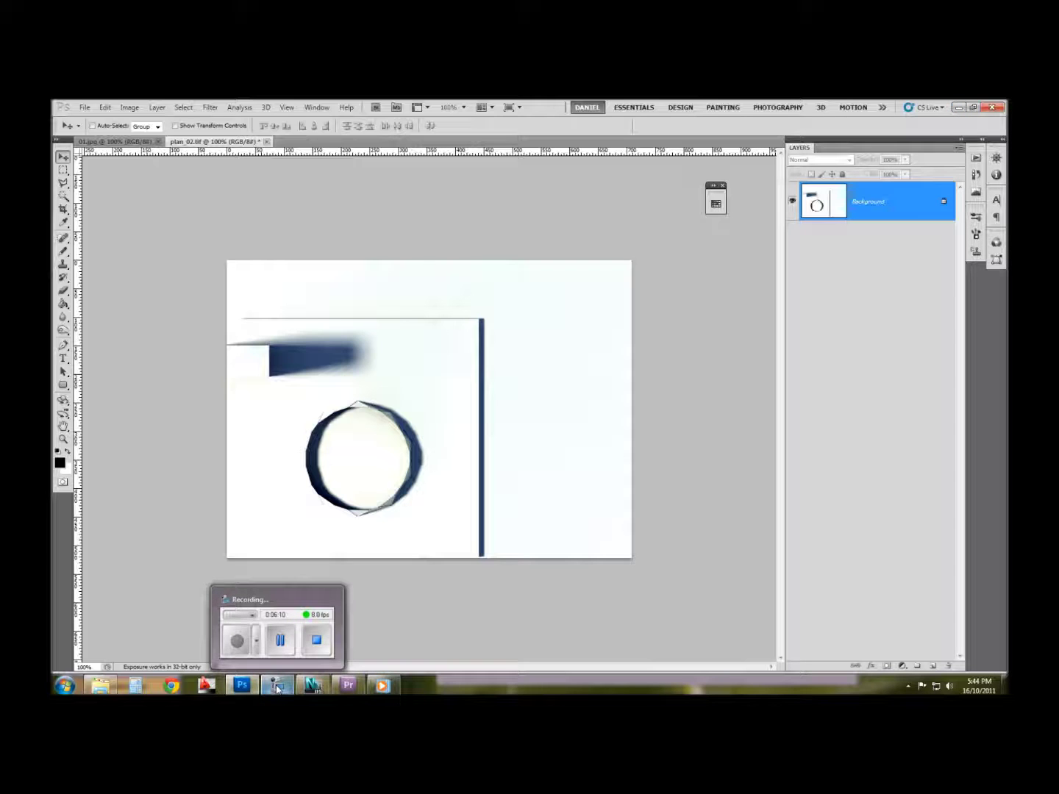
left_click(122, 143)
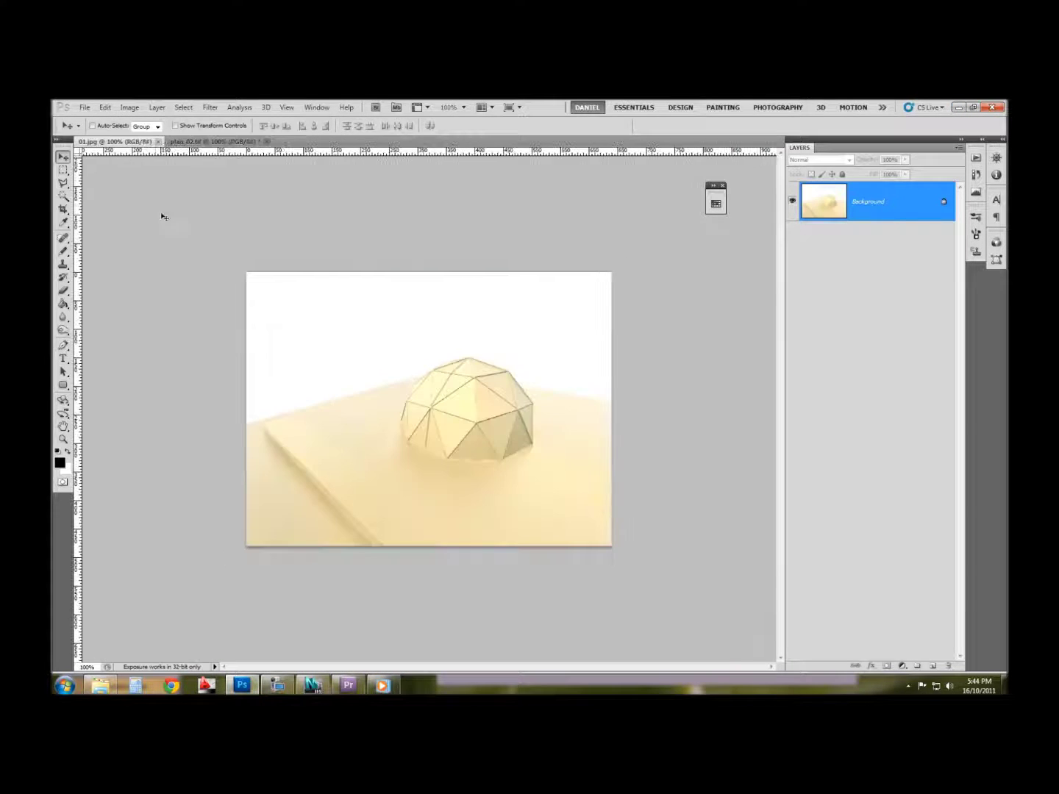
left_click(224, 143)
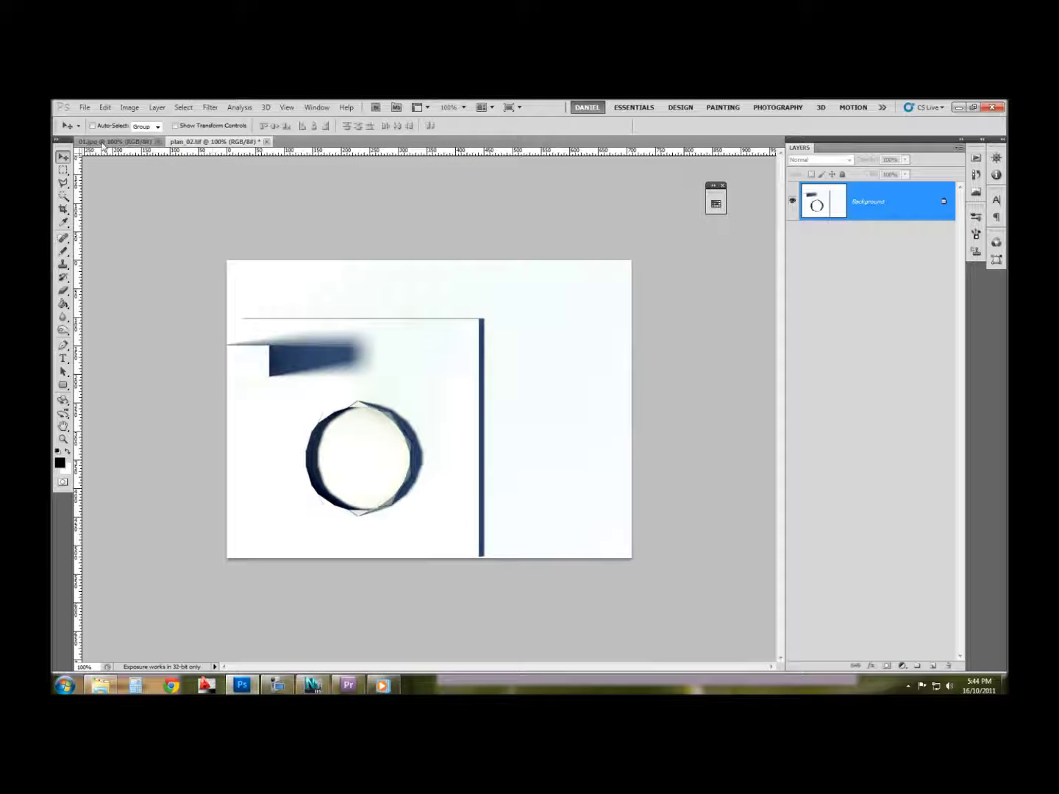